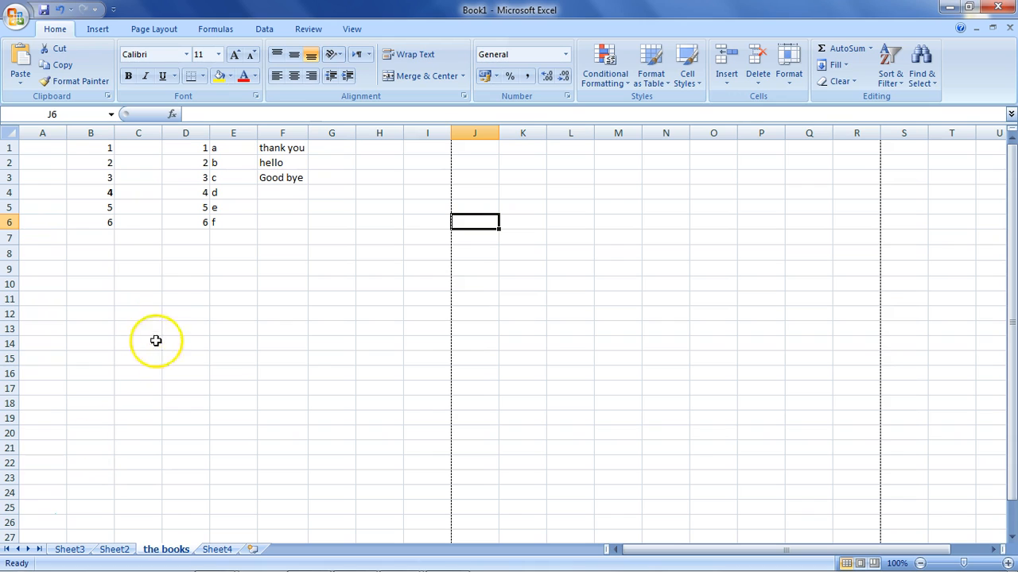
Look through the full list of available fonts for the three texts in F1:F3, leaving the font as it is.
{"action": "left_click_drag", "start_coordinate": [294, 148], "coordinate": [294, 181]}
{"action": "left_click", "coordinate": [186, 54]}
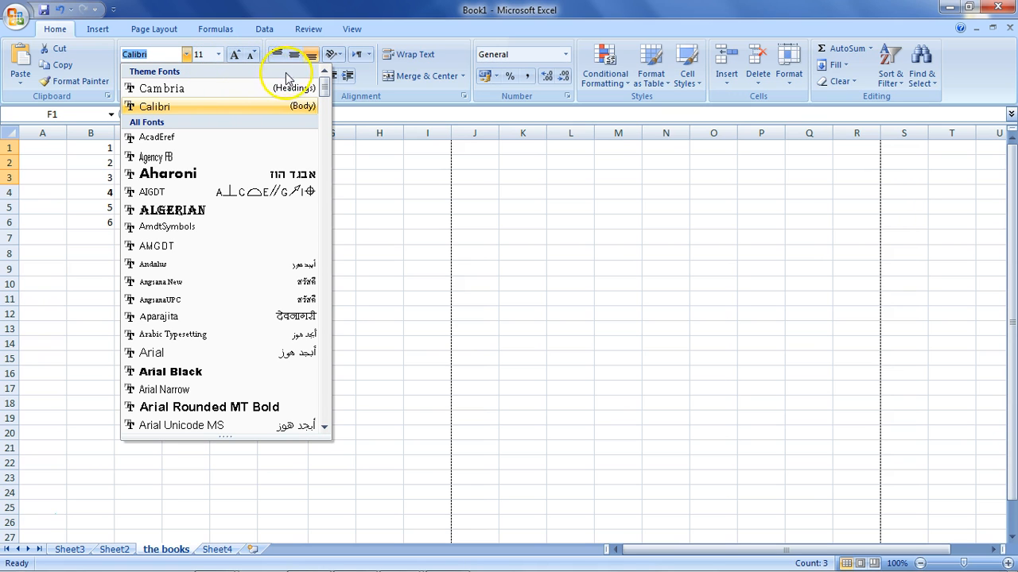
{"action": "left_click_drag", "start_coordinate": [326, 89], "coordinate": [334, 410]}
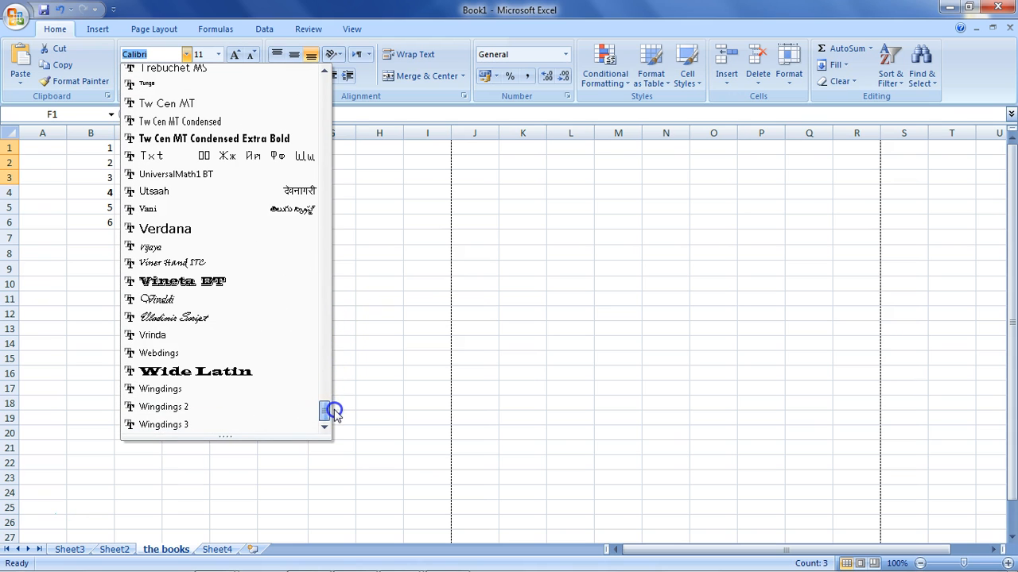
{"action": "left_click", "coordinate": [354, 205]}
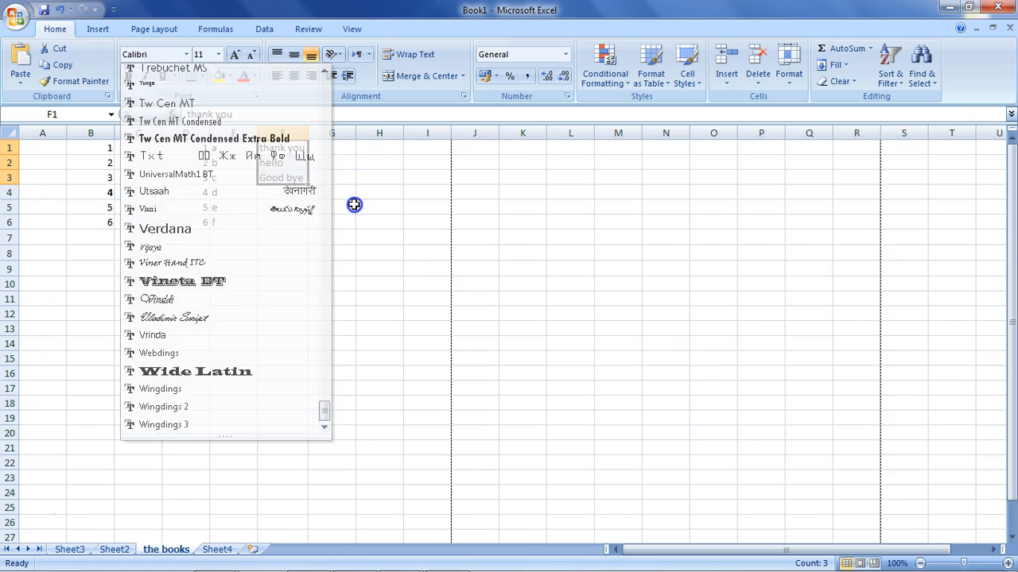
Copy the three texts in F1:F3 into column K, starting at cell K1.
{"action": "key", "text": "ctrl+c"}
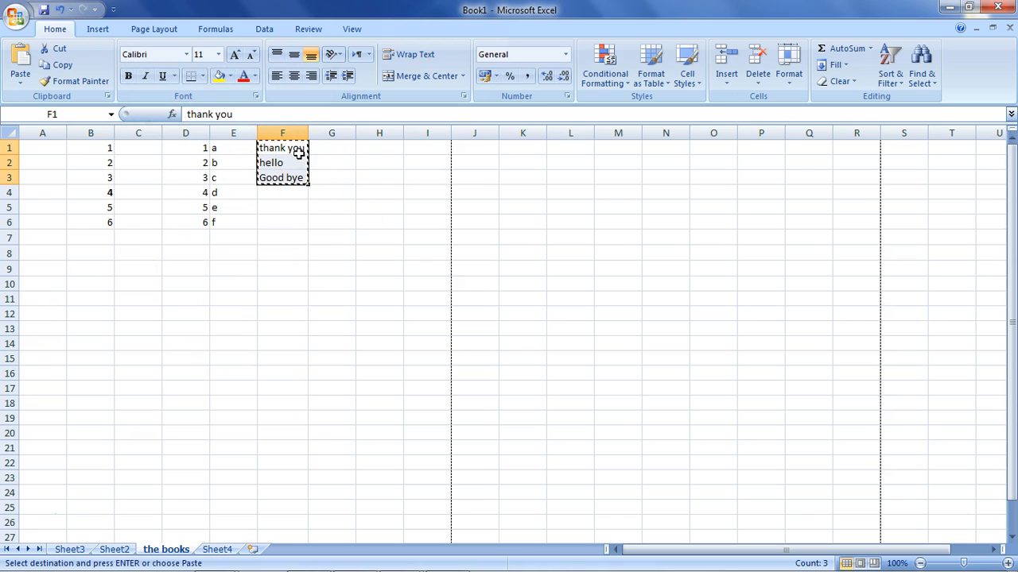
{"action": "left_click", "coordinate": [518, 151]}
{"action": "key", "text": "ctrl+v"}
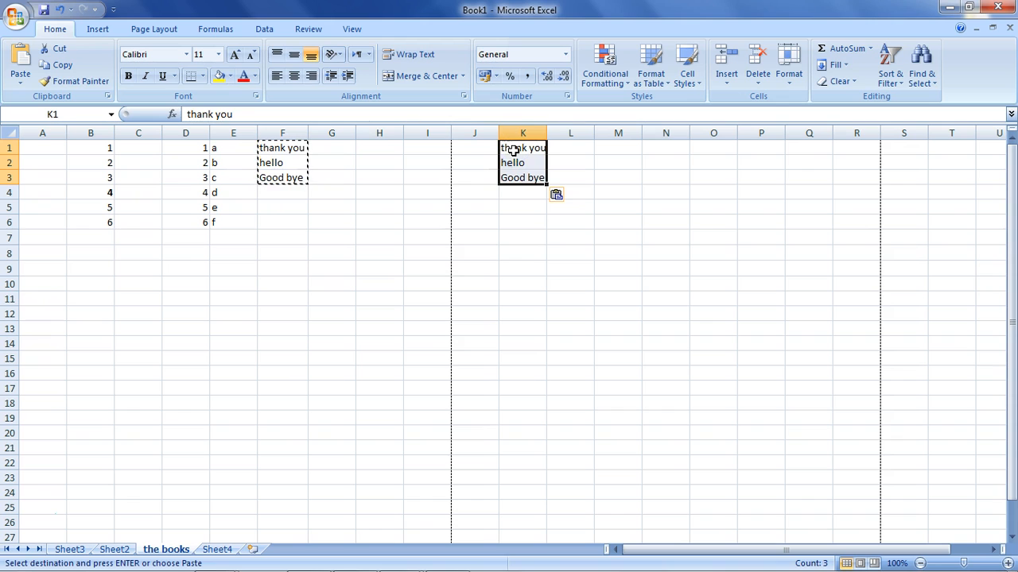
{"action": "left_click", "coordinate": [445, 174]}
Set the font size of the copied texts in K1:K3 to 60, after checking the font and size lists.
{"action": "left_click_drag", "start_coordinate": [512, 148], "coordinate": [518, 177]}
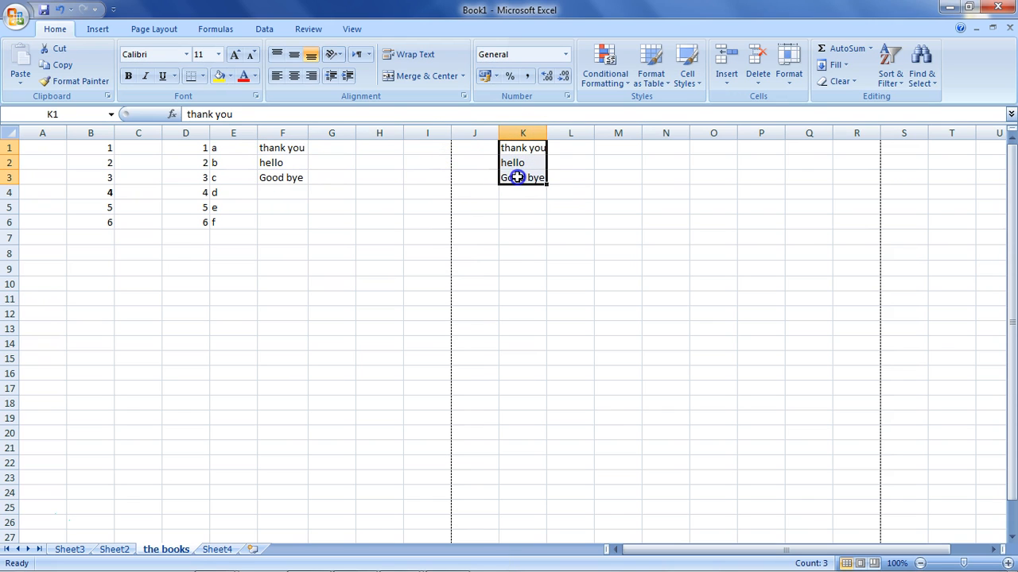
{"action": "left_click", "coordinate": [186, 54]}
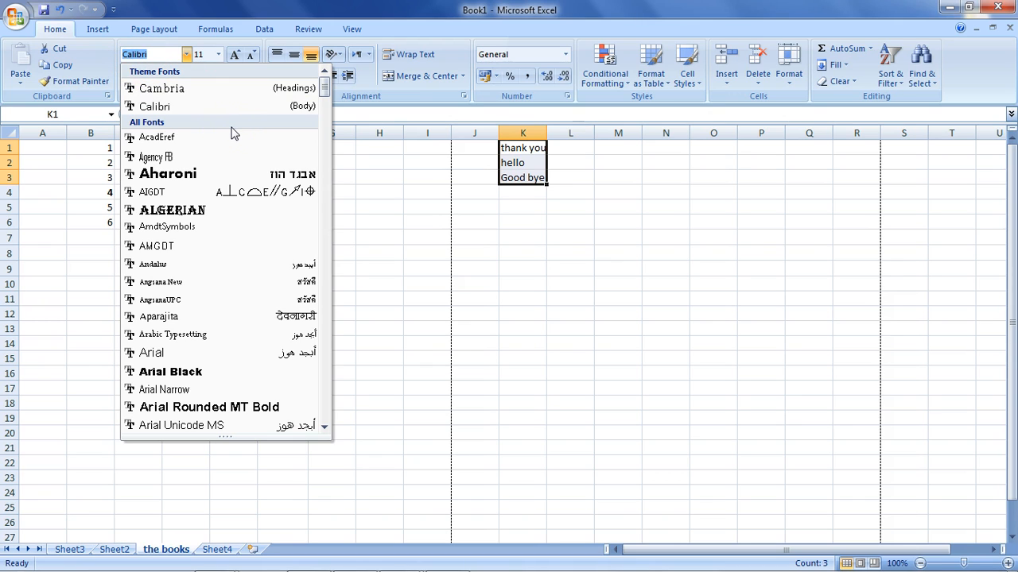
{"action": "left_click", "coordinate": [404, 206]}
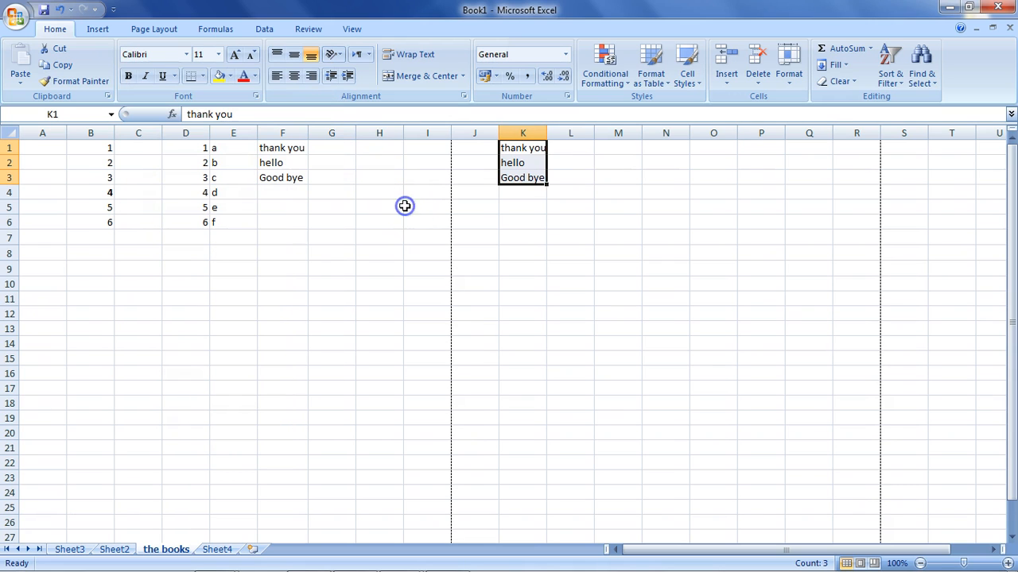
{"action": "left_click", "coordinate": [218, 57]}
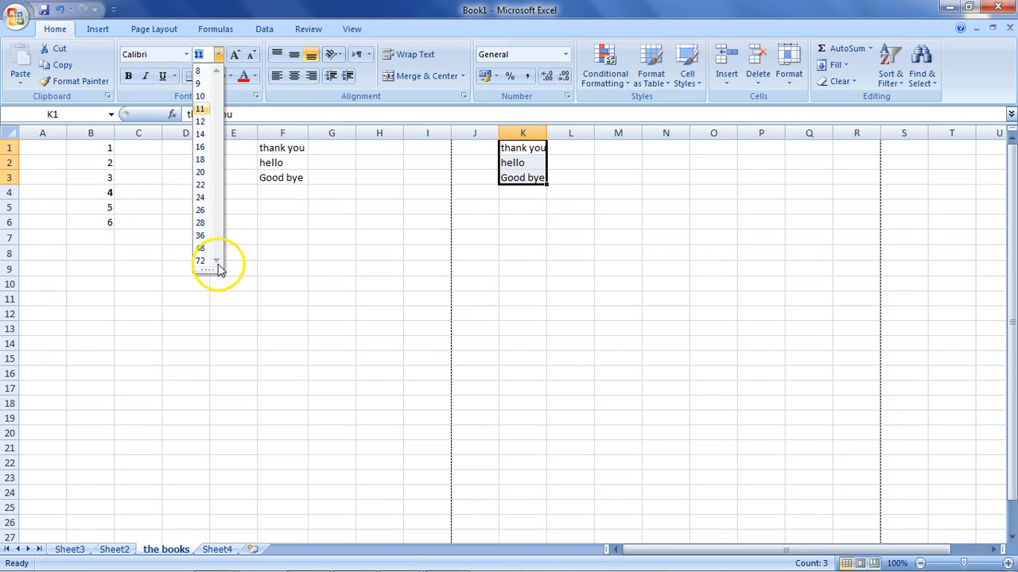
{"action": "left_click_drag", "start_coordinate": [210, 272], "coordinate": [209, 347]}
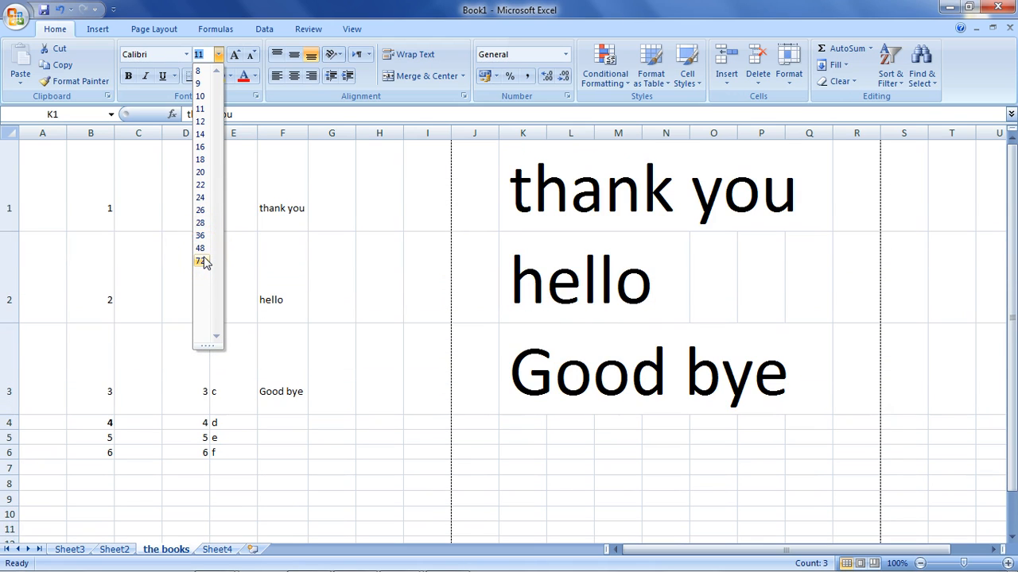
{"action": "left_click", "coordinate": [204, 59]}
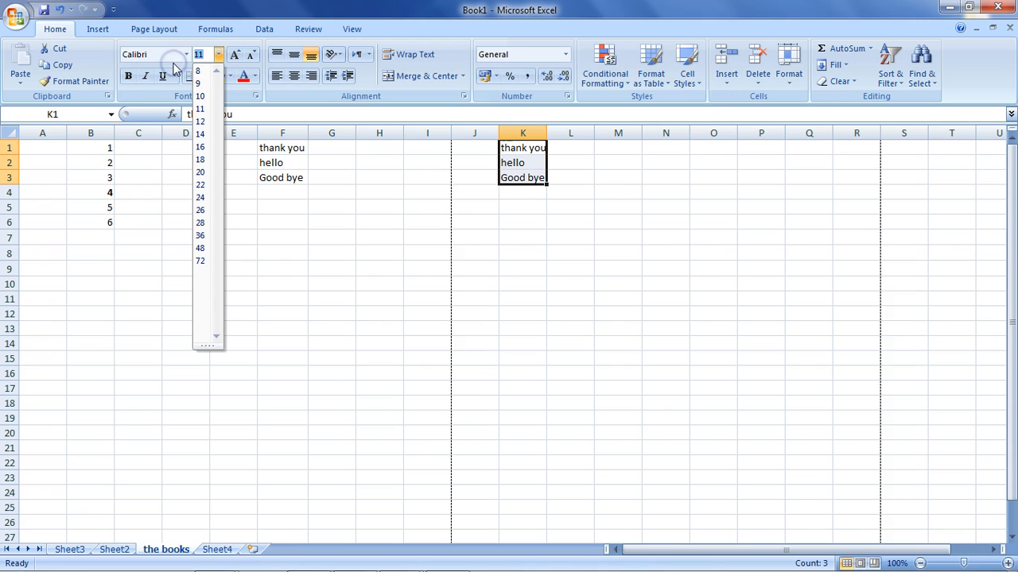
{"action": "type", "text": "60"}
{"action": "key", "text": "Return"}
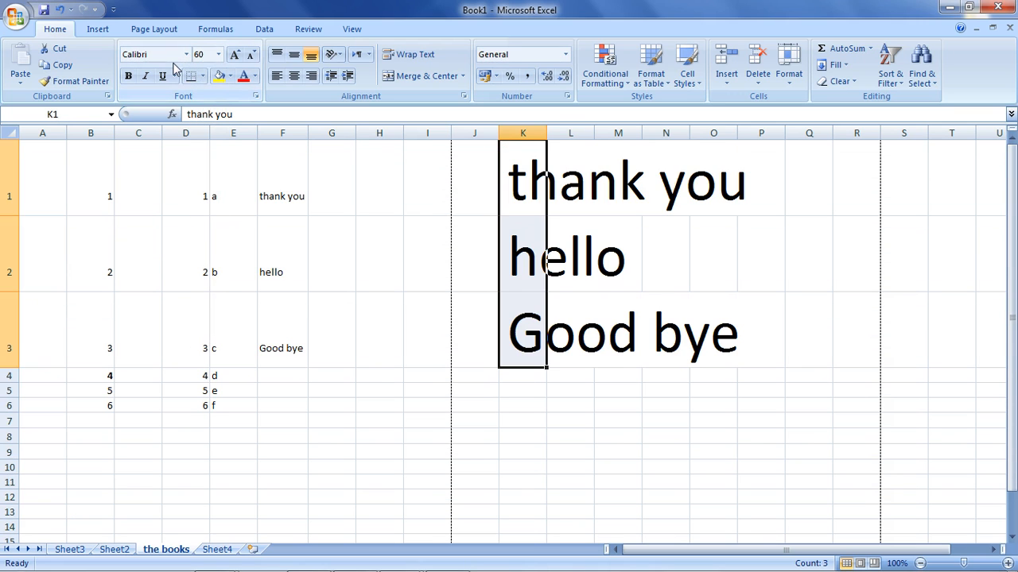
Try font size 80 and the preset size 22 on the texts in K1:K3.
{"action": "left_click", "coordinate": [217, 54]}
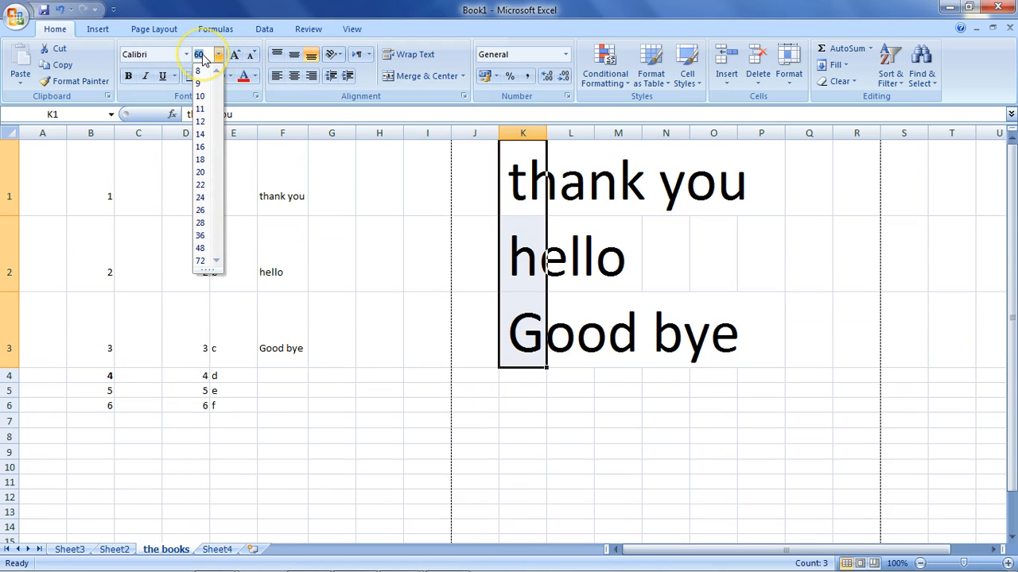
{"action": "type", "text": "80"}
{"action": "key", "text": "Return"}
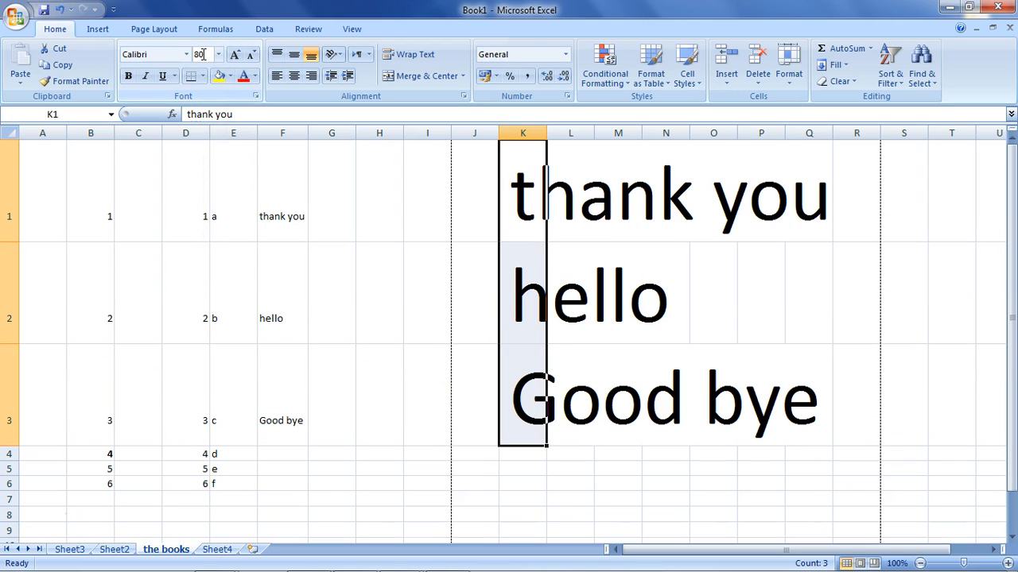
{"action": "left_click", "coordinate": [218, 55]}
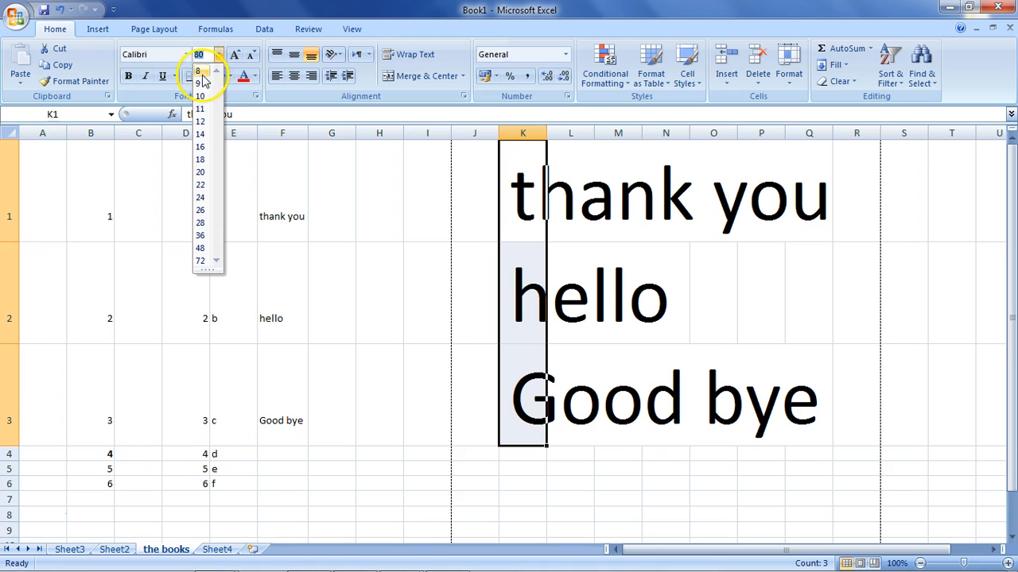
{"action": "left_click", "coordinate": [200, 184]}
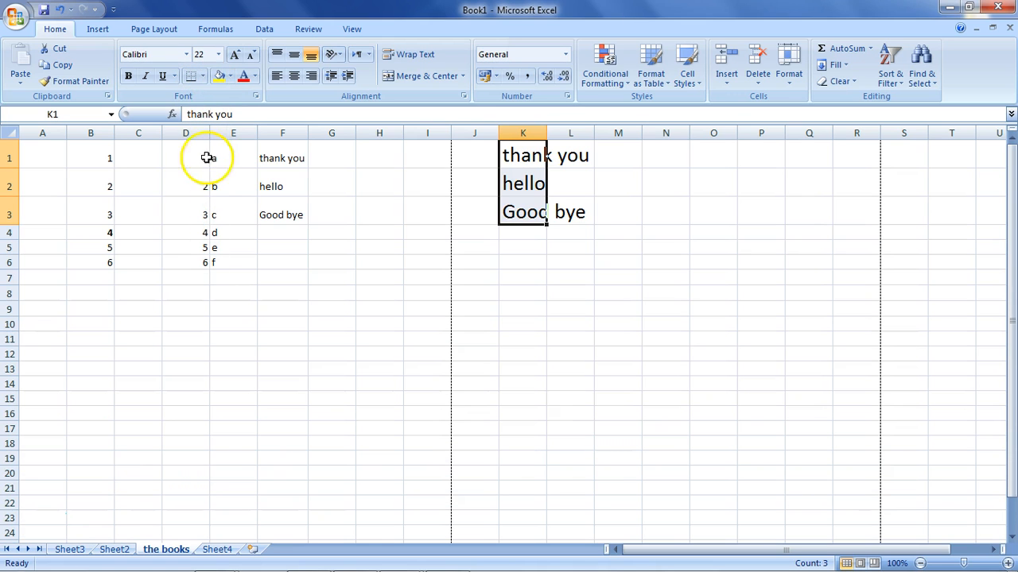
Return the font size of the texts in K1:K3 to 11.
{"action": "left_click", "coordinate": [219, 55]}
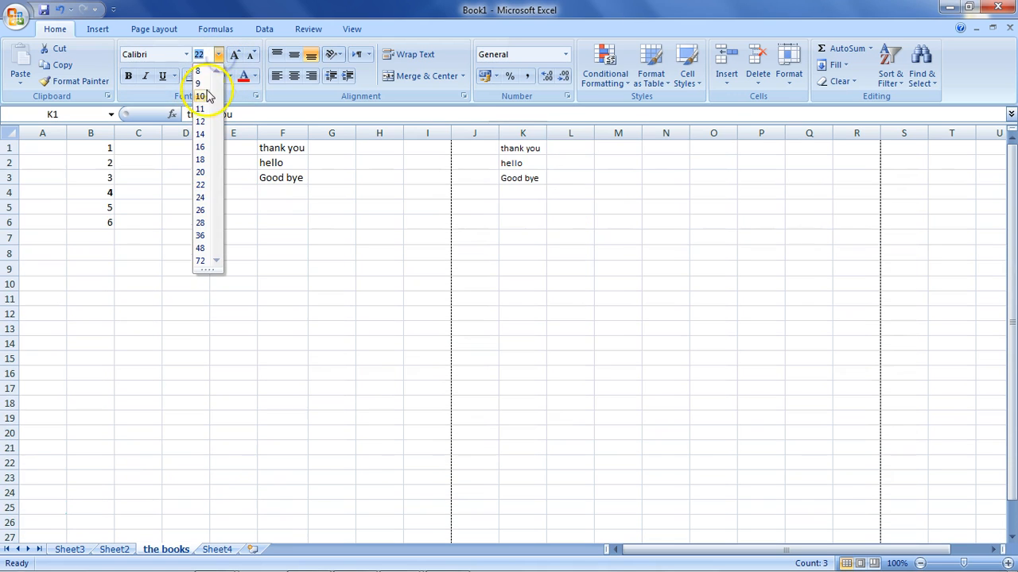
{"action": "left_click", "coordinate": [201, 108]}
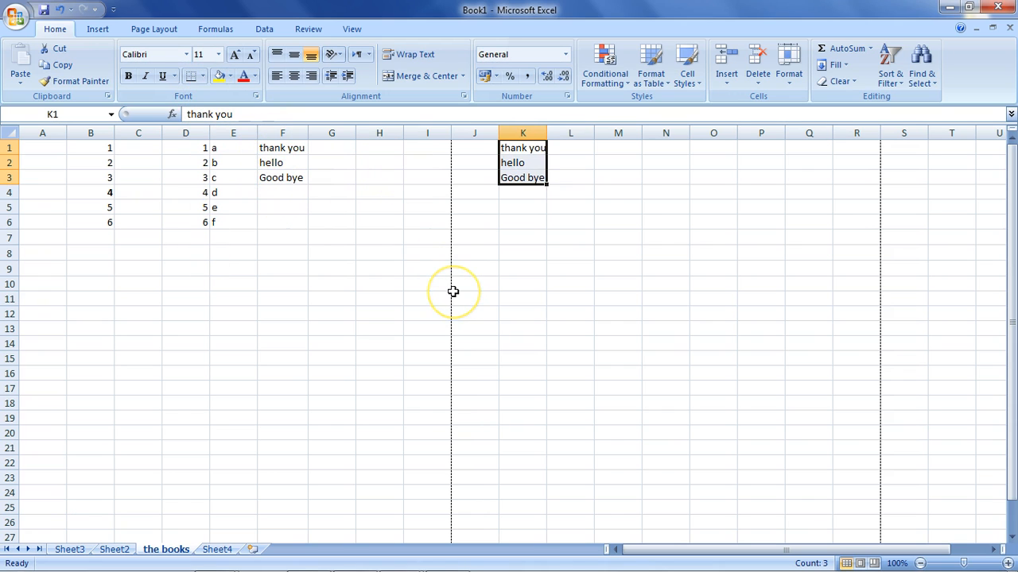
{"action": "left_click", "coordinate": [220, 55]}
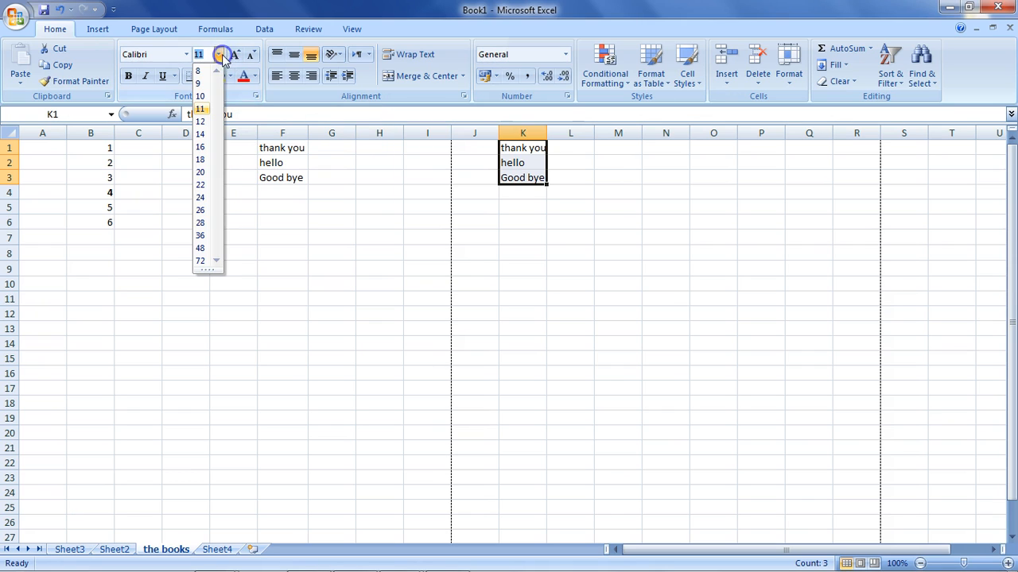
{"action": "left_click", "coordinate": [202, 110]}
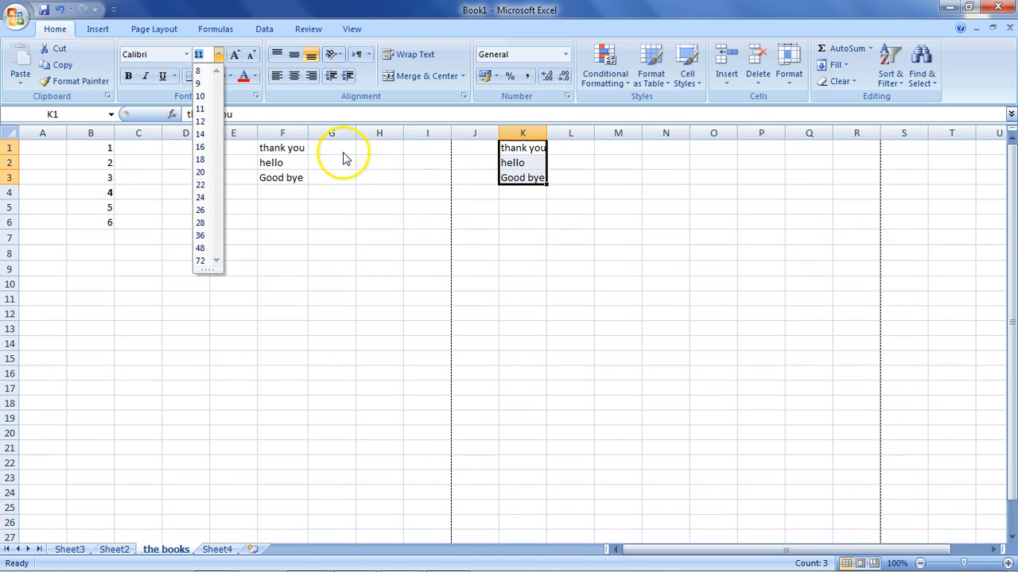
{"action": "left_click", "coordinate": [416, 229]}
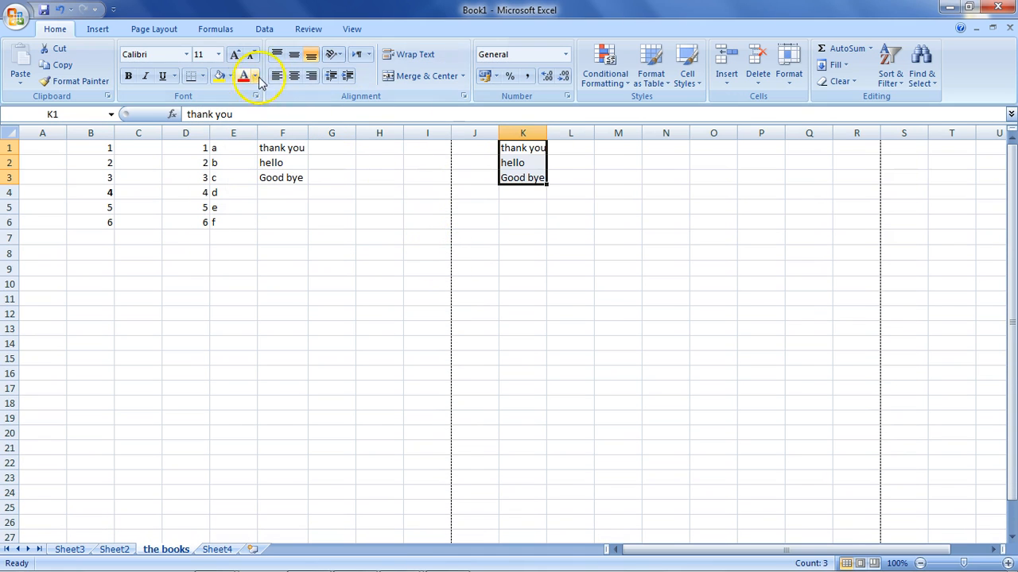
Increase the font size of K1:K3 one preset at a time until it reaches 24.
{"action": "left_click", "coordinate": [236, 55]}
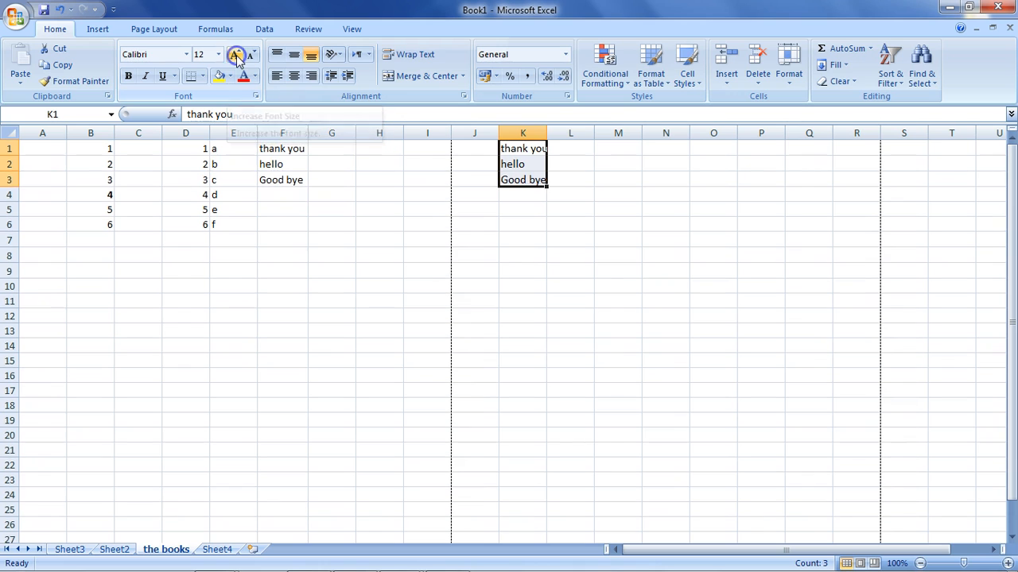
{"action": "left_click", "coordinate": [236, 55]}
{"action": "left_click", "coordinate": [236, 55]}
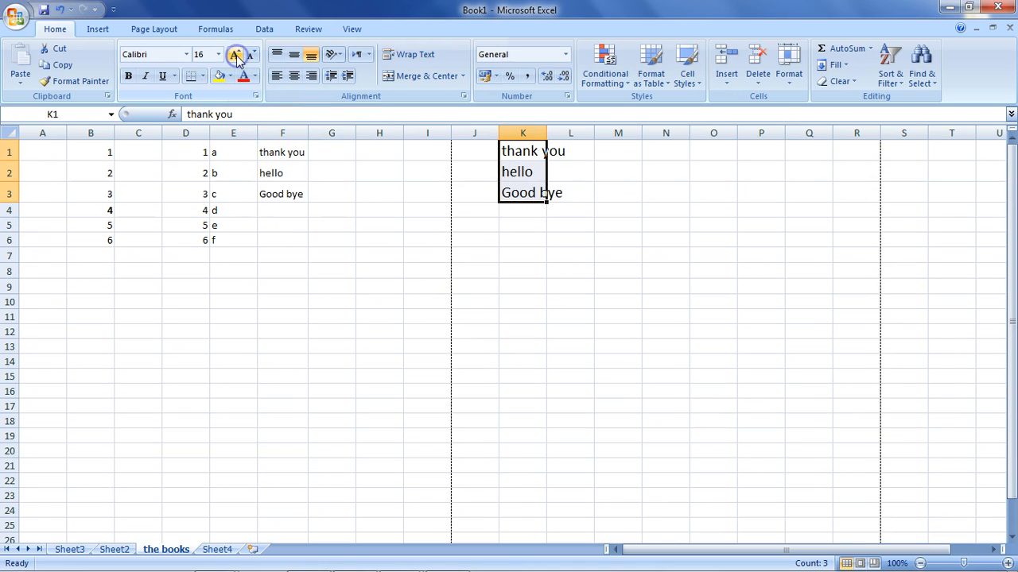
{"action": "left_click", "coordinate": [236, 55]}
{"action": "left_click", "coordinate": [236, 55]}
{"action": "left_click", "coordinate": [236, 55]}
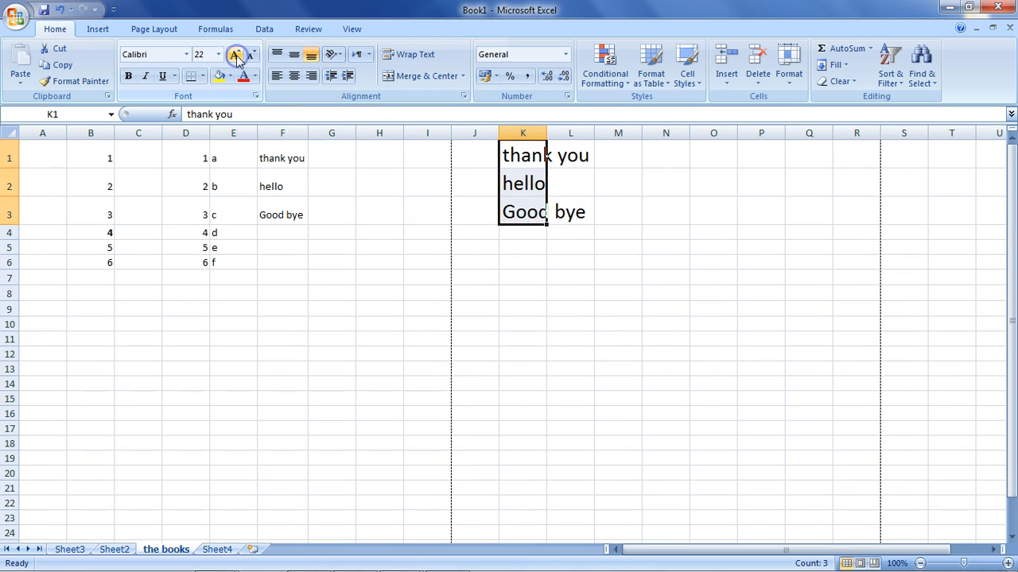
{"action": "left_click", "coordinate": [236, 55]}
Enter the custom font size 23 for the texts in K1:K3.
{"action": "left_click", "coordinate": [219, 54]}
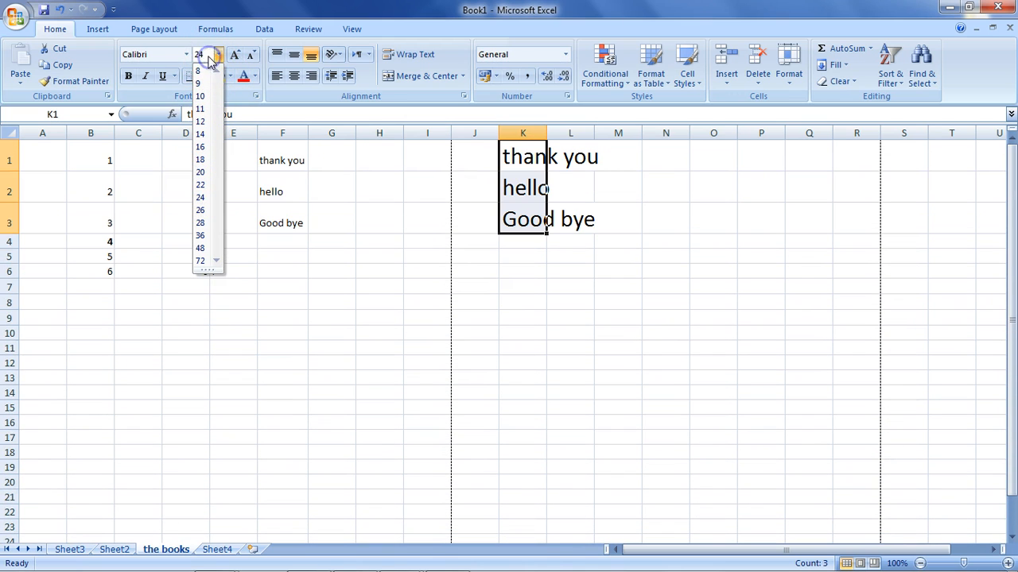
{"action": "type", "text": "23"}
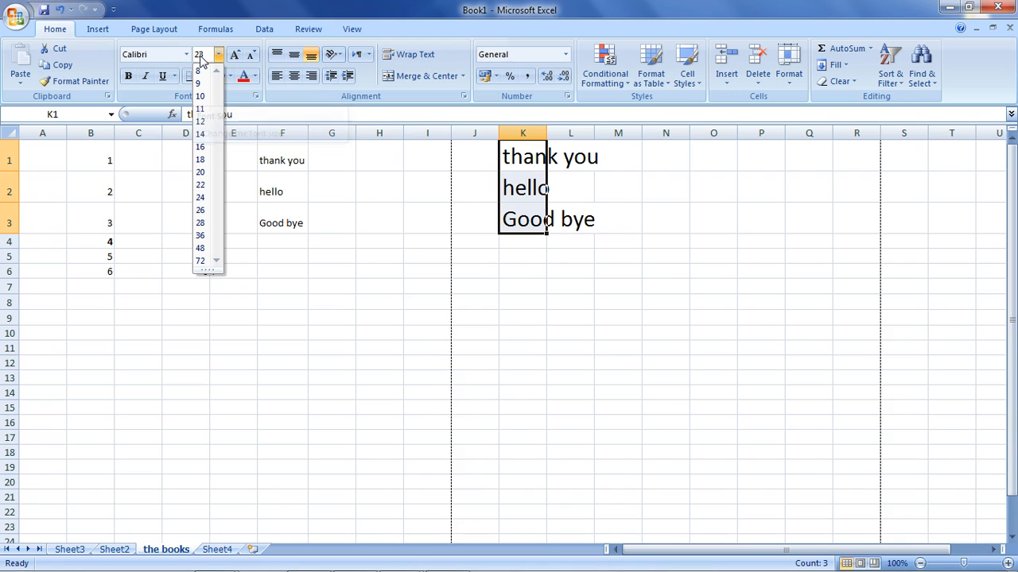
{"action": "key", "text": "Return"}
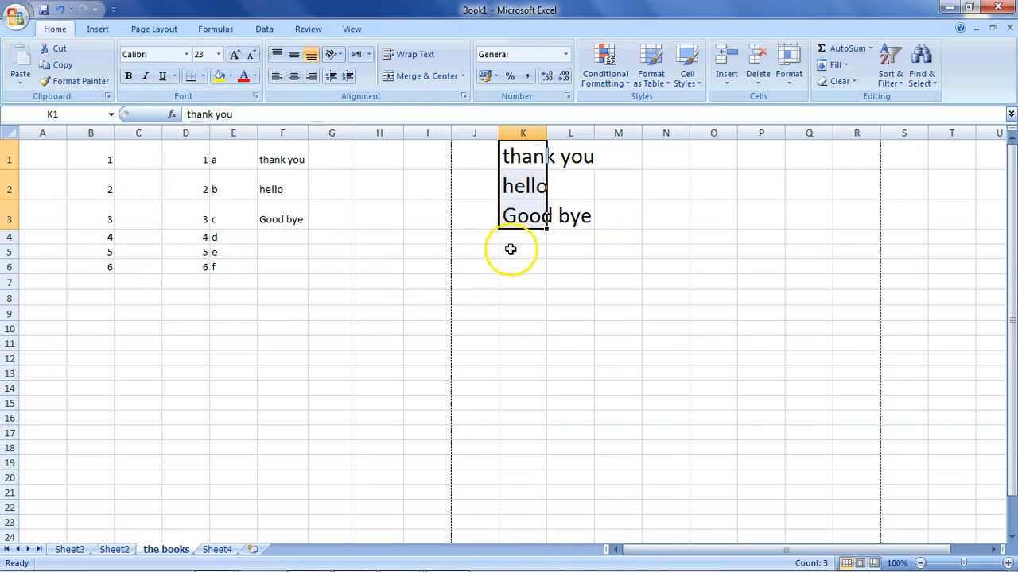
Set the font size of "hello" in K2 to 20 and of "Good bye" in K3 to 22.
{"action": "left_click", "coordinate": [510, 197]}
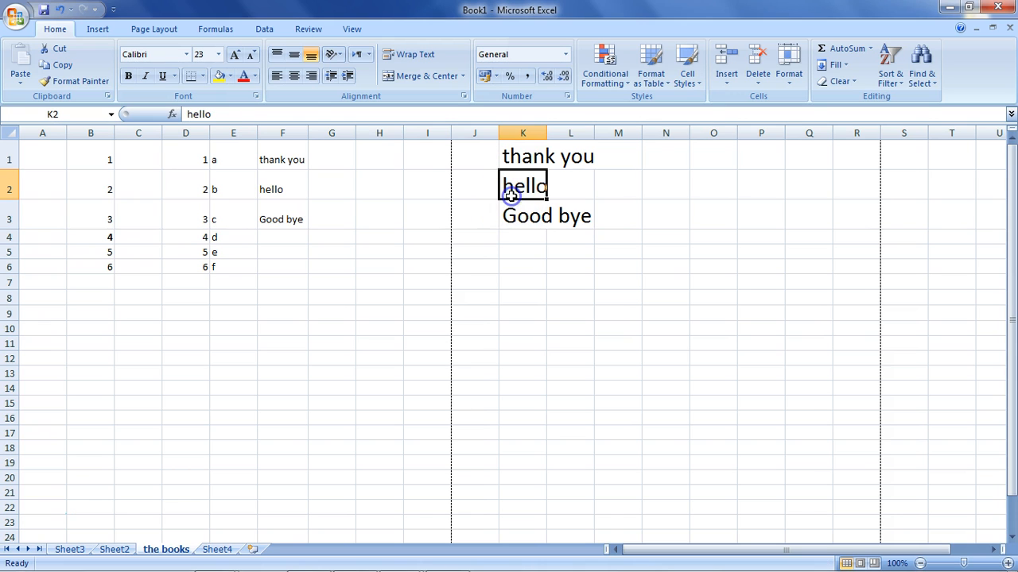
{"action": "left_click", "coordinate": [219, 54]}
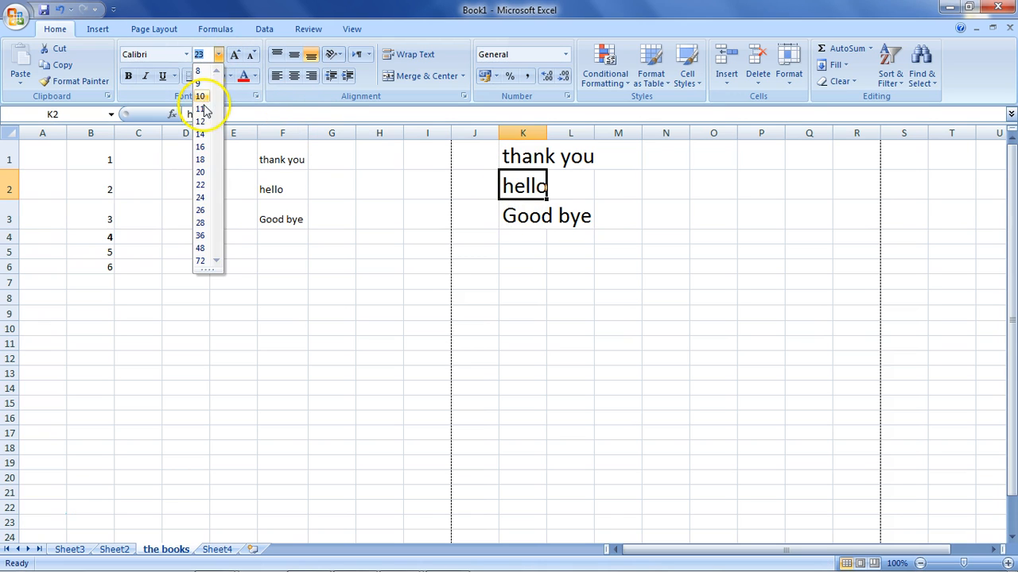
{"action": "left_click", "coordinate": [199, 172]}
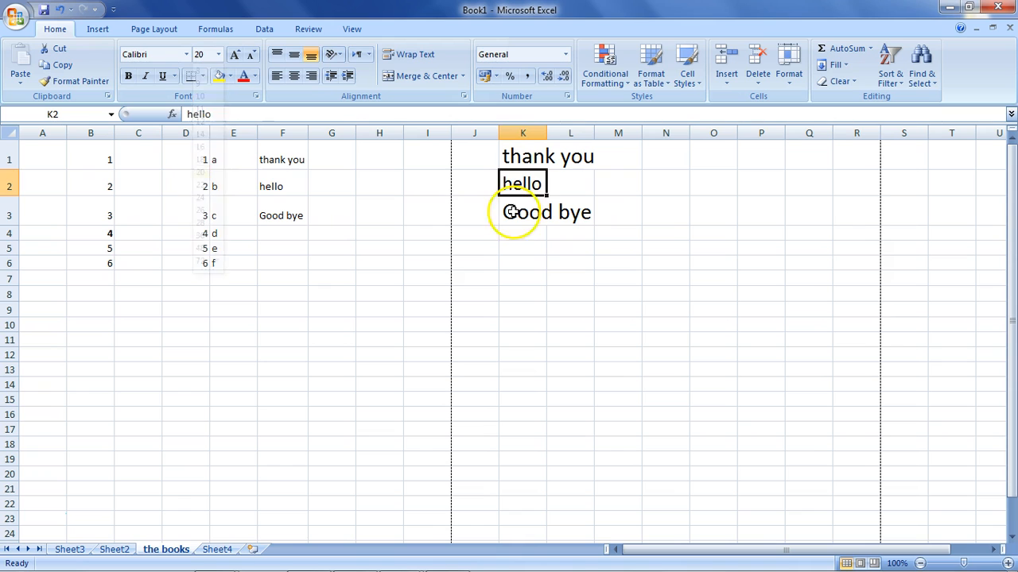
{"action": "left_click", "coordinate": [542, 217]}
{"action": "left_click", "coordinate": [219, 54]}
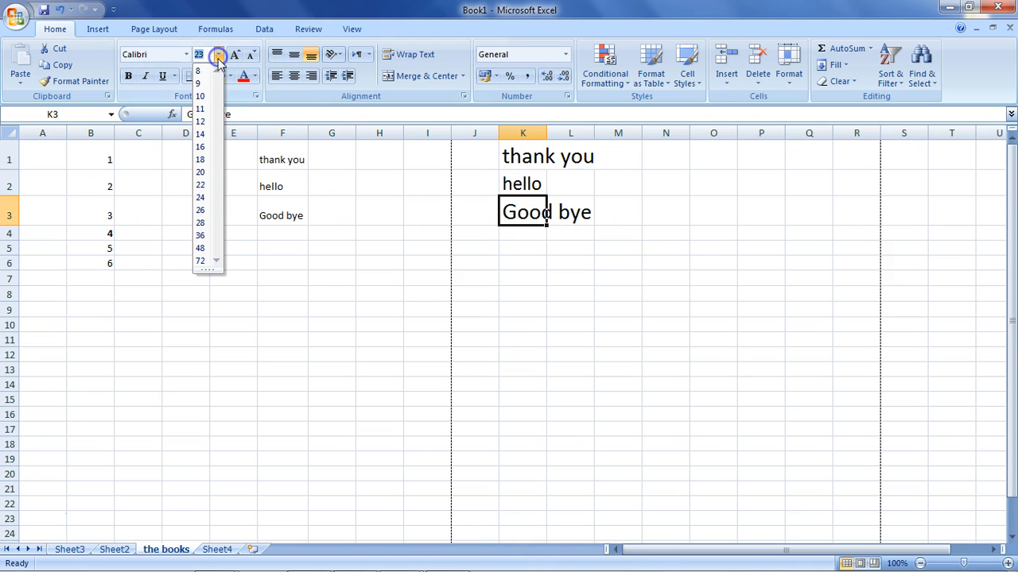
{"action": "left_click", "coordinate": [201, 185]}
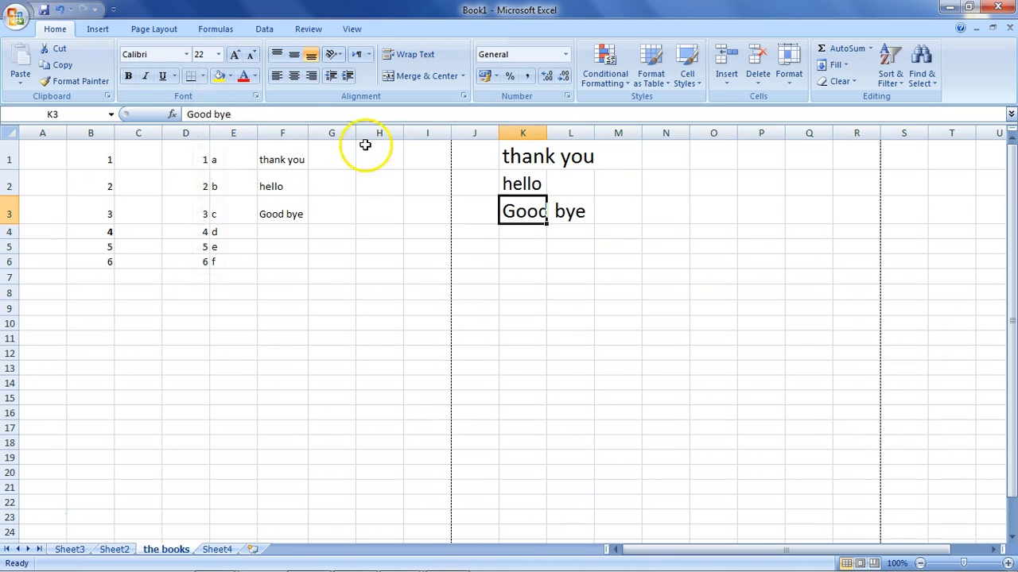
Set the font size of "thank you" in K1 to 18.
{"action": "left_click", "coordinate": [509, 151]}
{"action": "left_click", "coordinate": [219, 54]}
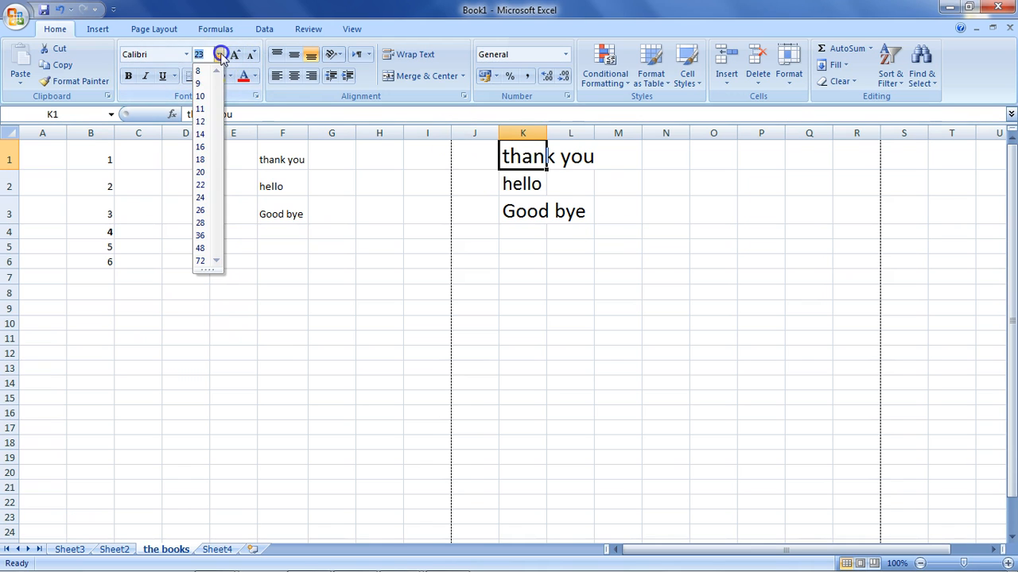
{"action": "left_click", "coordinate": [200, 159]}
Increase the font size of all three texts in K1:K3 together by one preset, to 24.
{"action": "left_click_drag", "start_coordinate": [538, 214], "coordinate": [519, 154]}
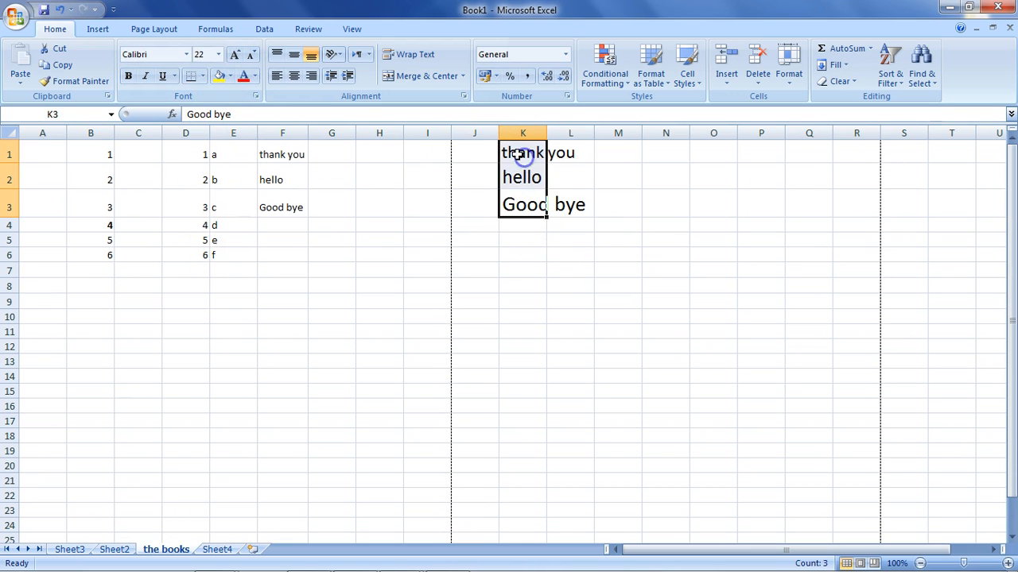
{"action": "left_click", "coordinate": [234, 55]}
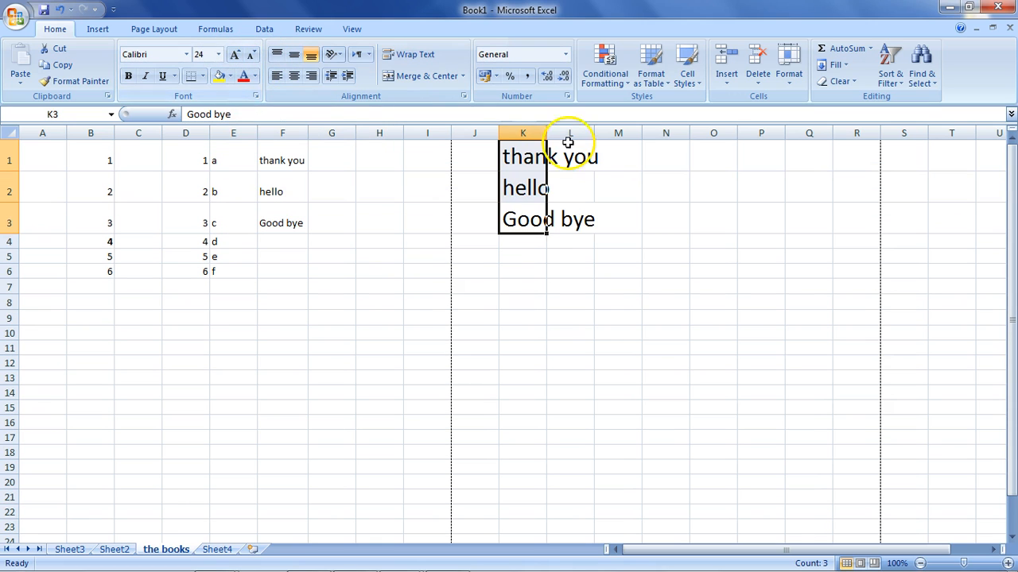
Check the font size of each text in K1:K3, keeping "Good bye" in K3 at 24.
{"action": "left_click", "coordinate": [535, 157]}
{"action": "left_click", "coordinate": [510, 192]}
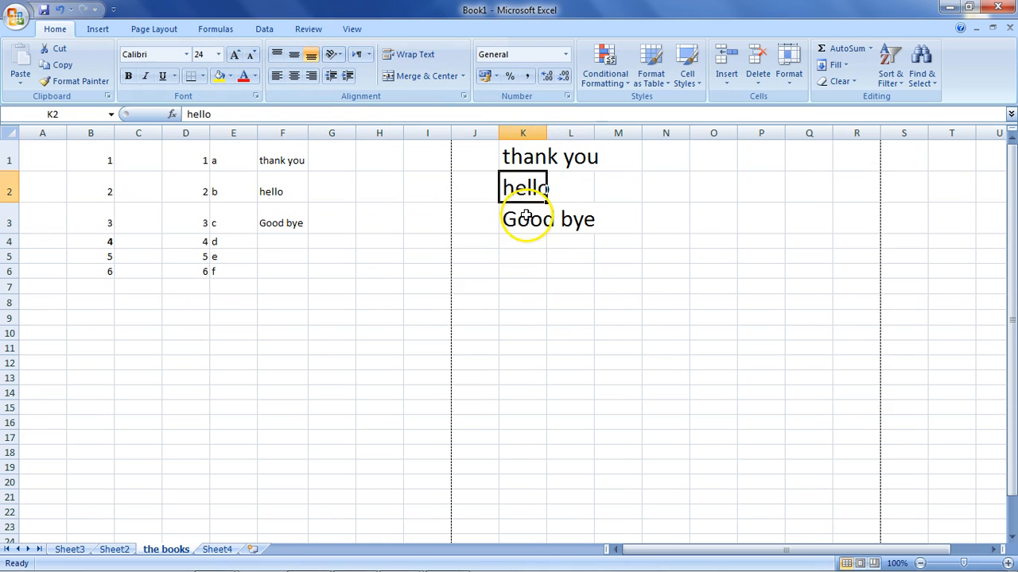
{"action": "left_click", "coordinate": [521, 219]}
{"action": "left_click", "coordinate": [218, 54]}
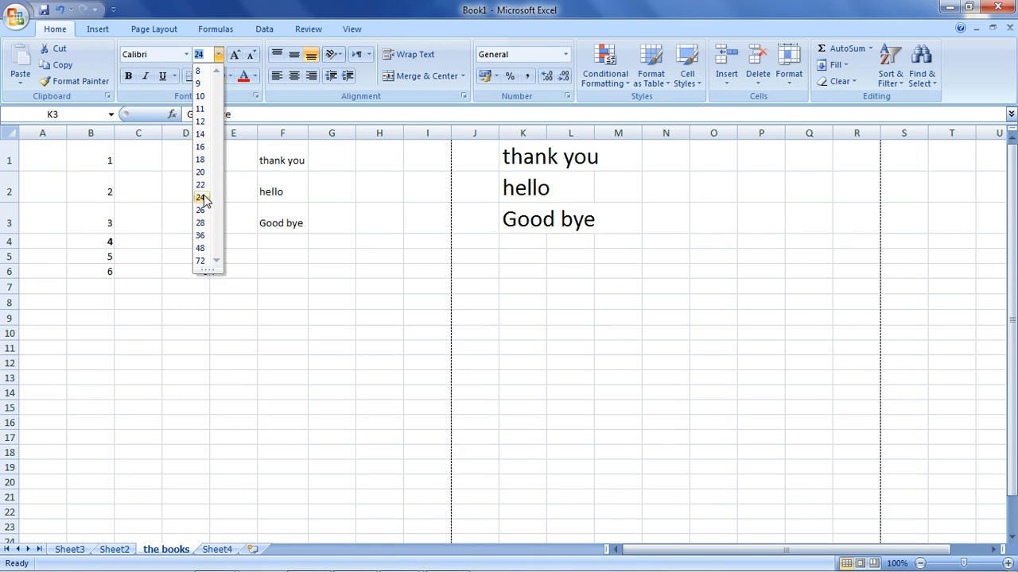
{"action": "left_click", "coordinate": [200, 197]}
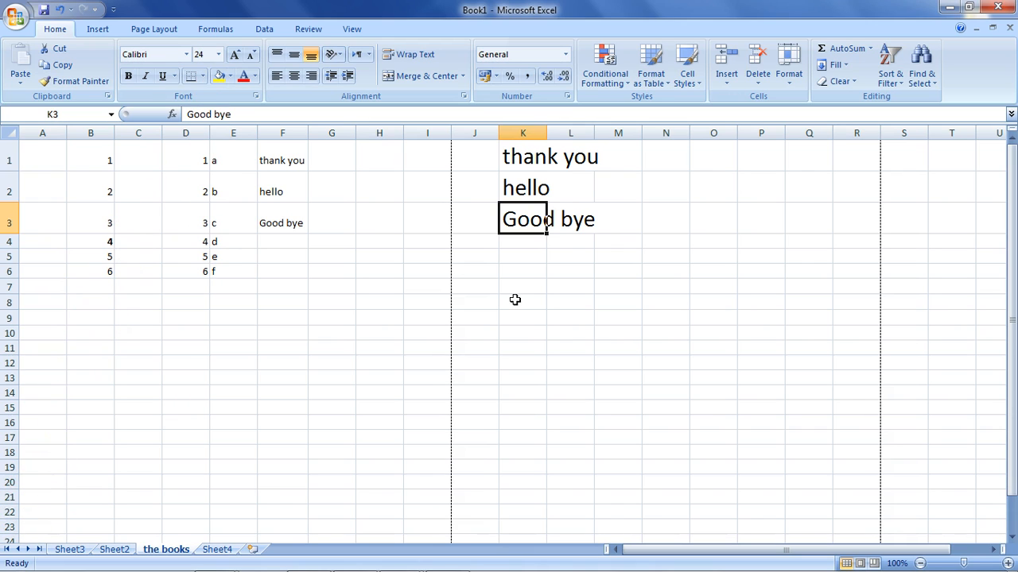
{"action": "left_click", "coordinate": [507, 256]}
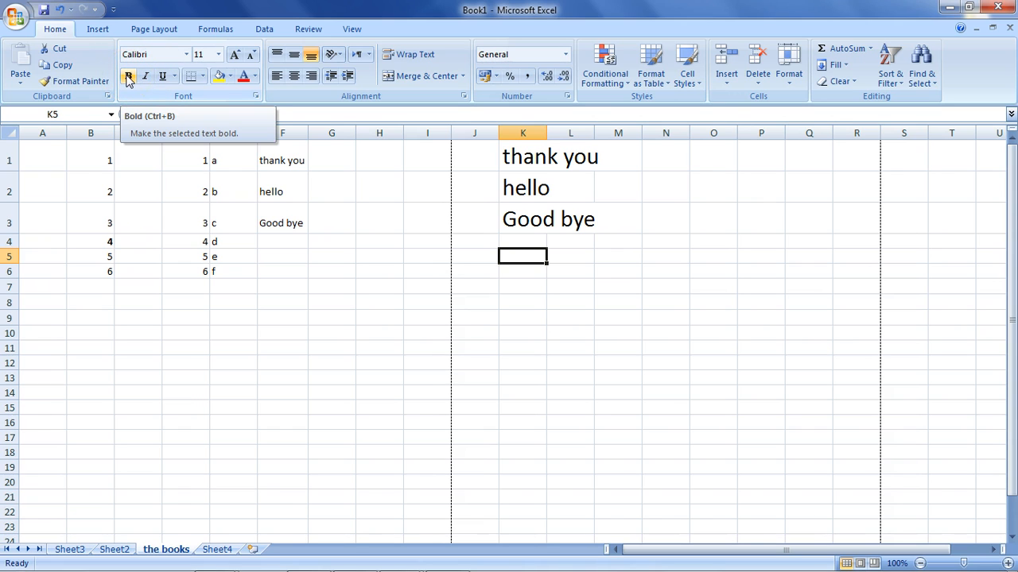
Make the three texts in K1:K3 bold and italic.
{"action": "left_click_drag", "start_coordinate": [504, 156], "coordinate": [529, 205]}
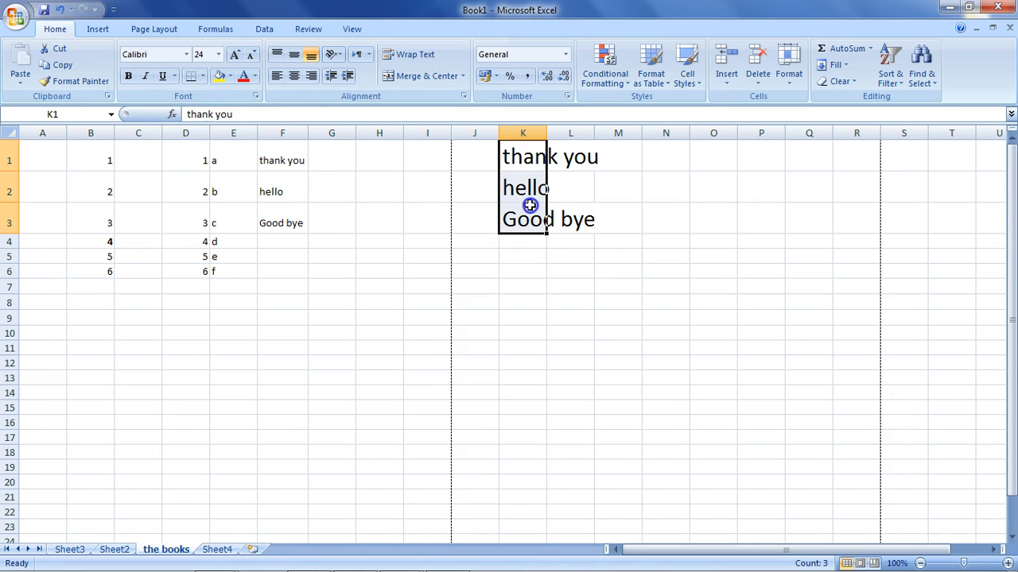
{"action": "left_click", "coordinate": [126, 78]}
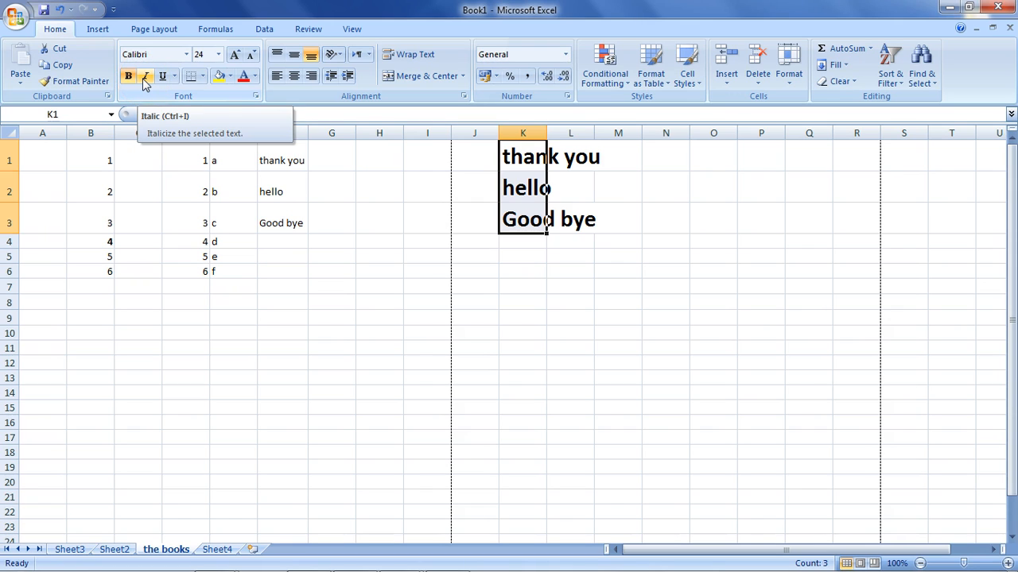
{"action": "left_click", "coordinate": [145, 80]}
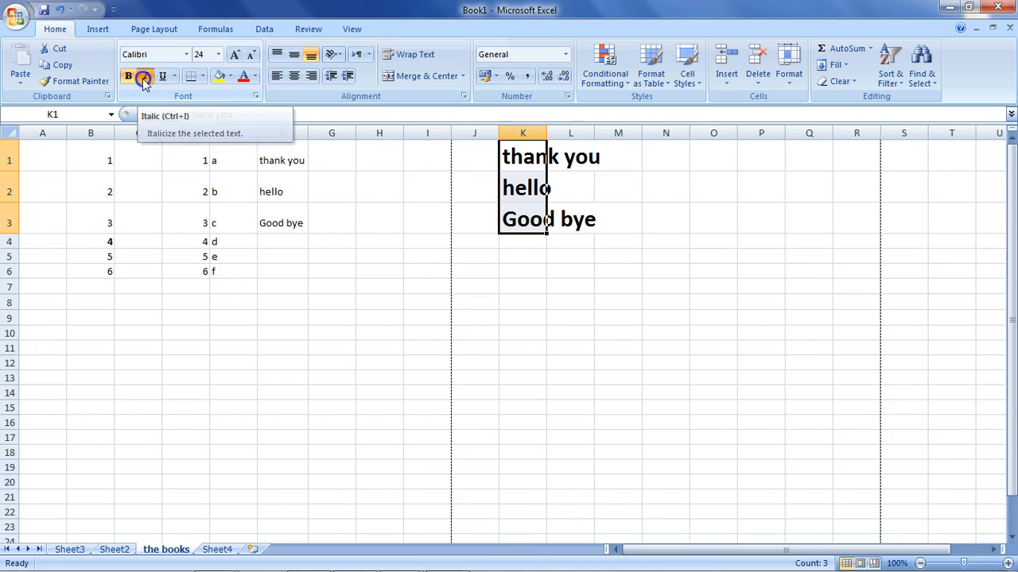
{"action": "left_click", "coordinate": [145, 80]}
{"action": "left_click", "coordinate": [143, 78]}
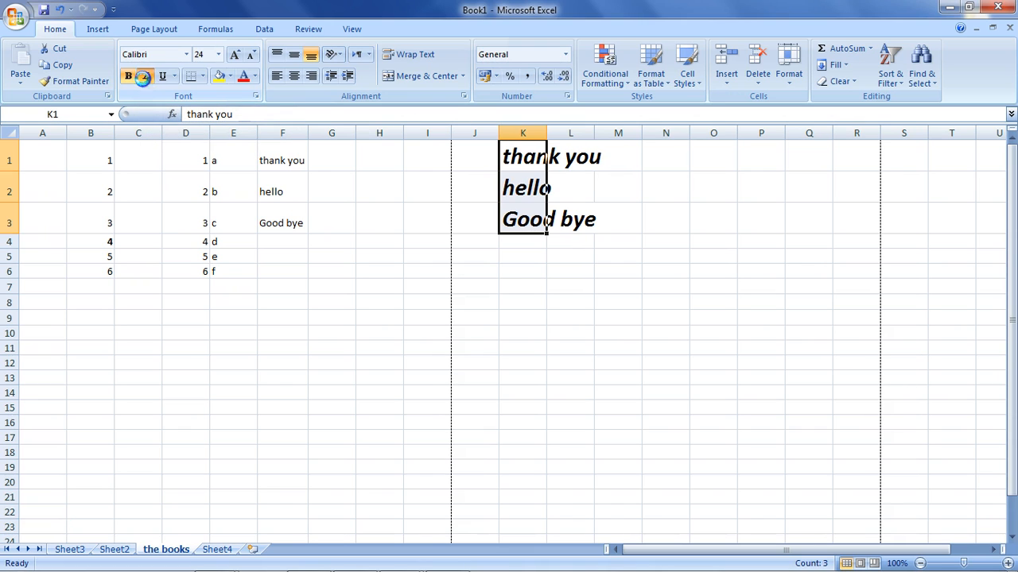
Switch italic off and on several times for K1:K3, and finally remove both italic and bold.
{"action": "left_click", "coordinate": [145, 78]}
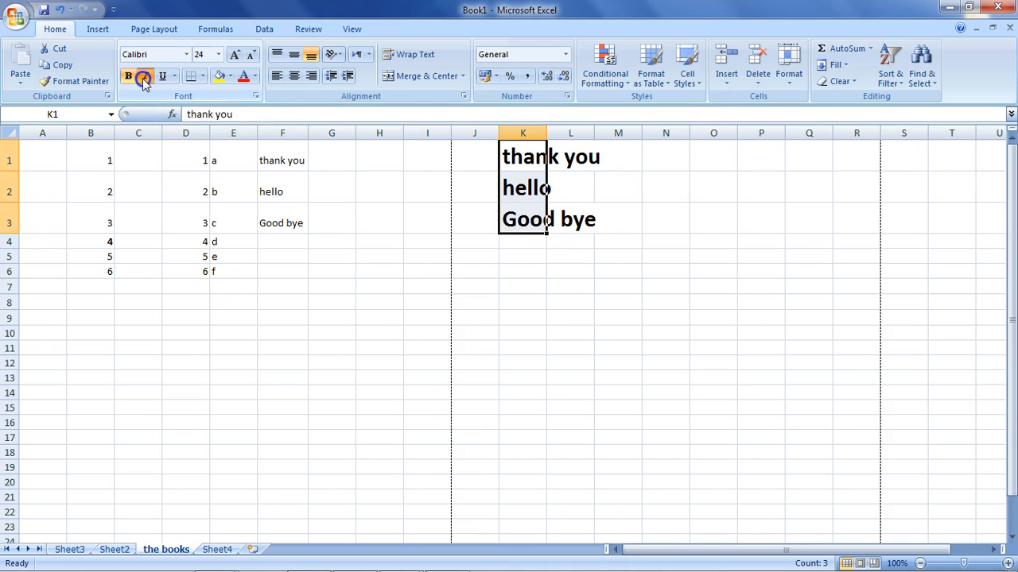
{"action": "left_click", "coordinate": [145, 80]}
{"action": "left_click", "coordinate": [145, 80]}
{"action": "left_click", "coordinate": [145, 79]}
{"action": "left_click", "coordinate": [145, 79]}
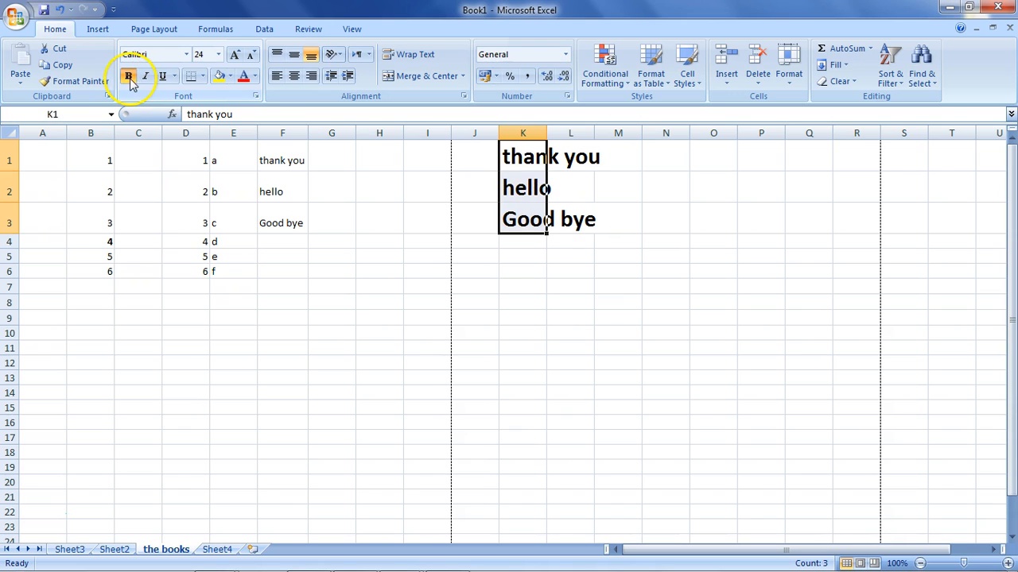
{"action": "left_click", "coordinate": [129, 77]}
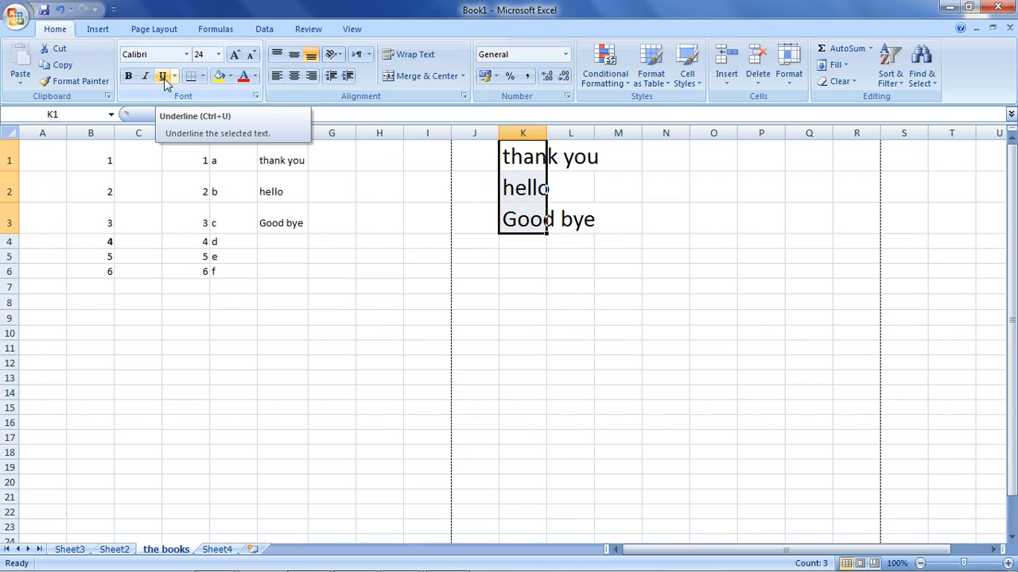
Try a single and a double underline on the texts in K1:K3, and remove the underline.
{"action": "left_click", "coordinate": [164, 79]}
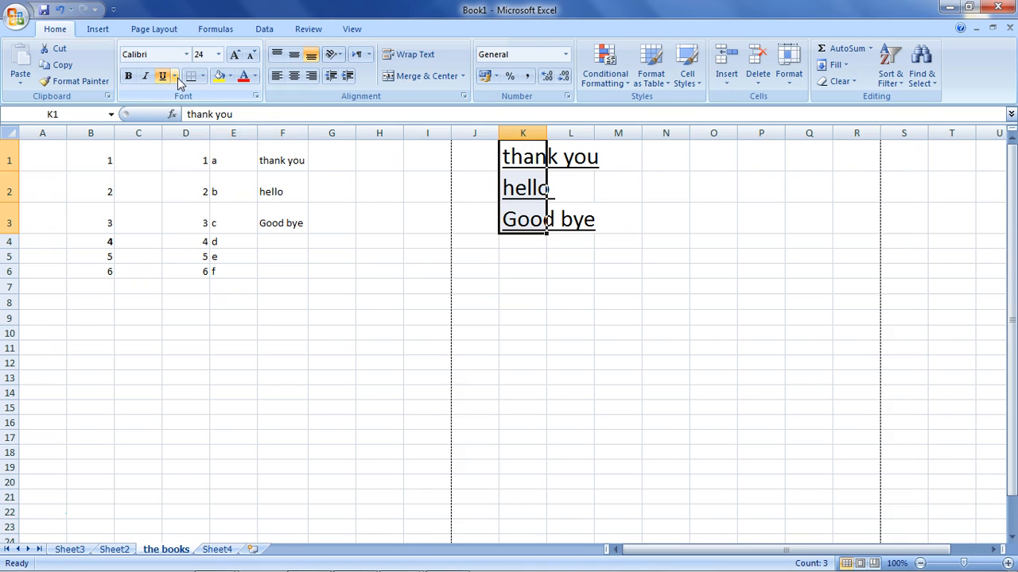
{"action": "left_click", "coordinate": [176, 78]}
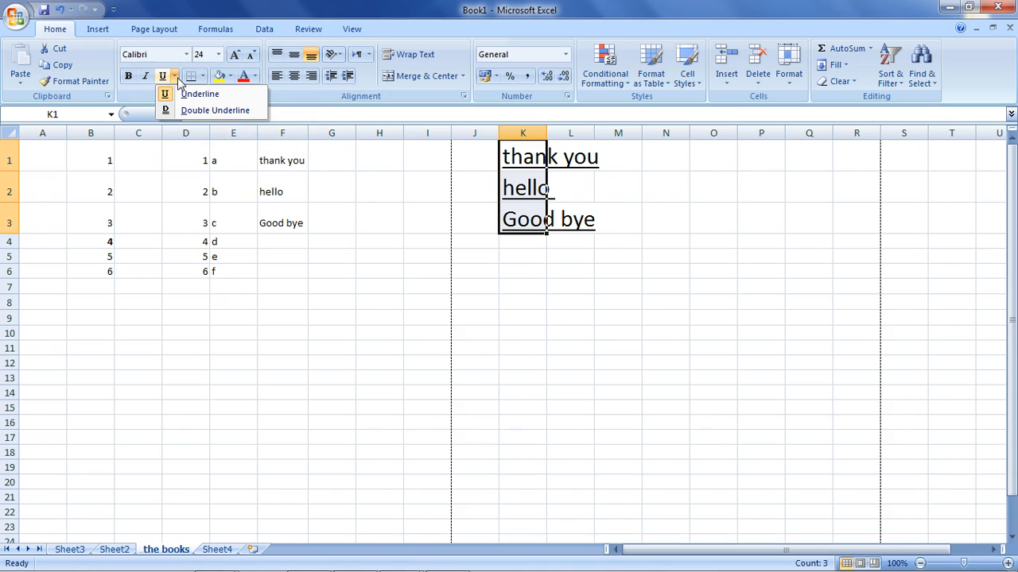
{"action": "left_click", "coordinate": [172, 111]}
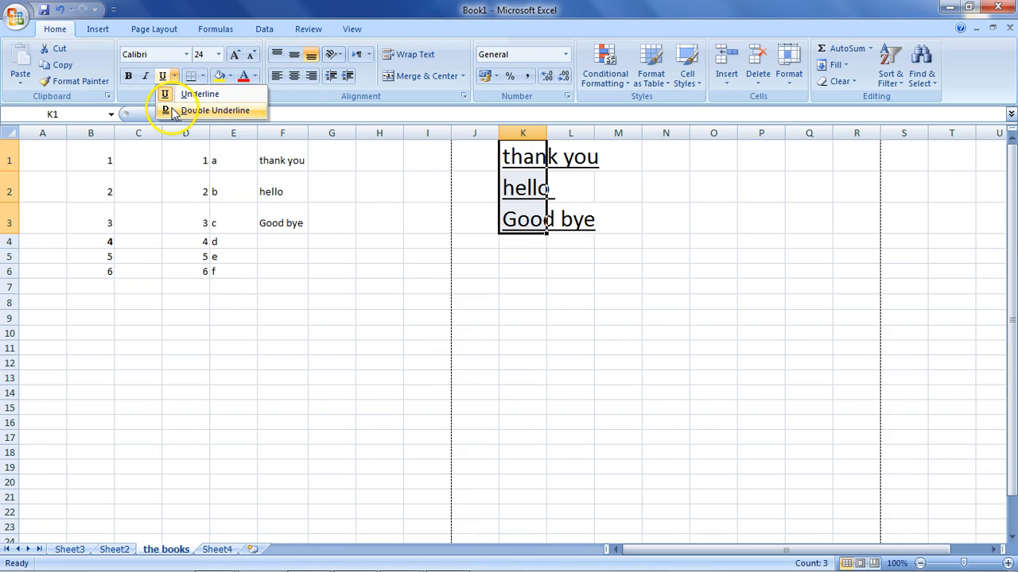
{"action": "left_click", "coordinate": [175, 77]}
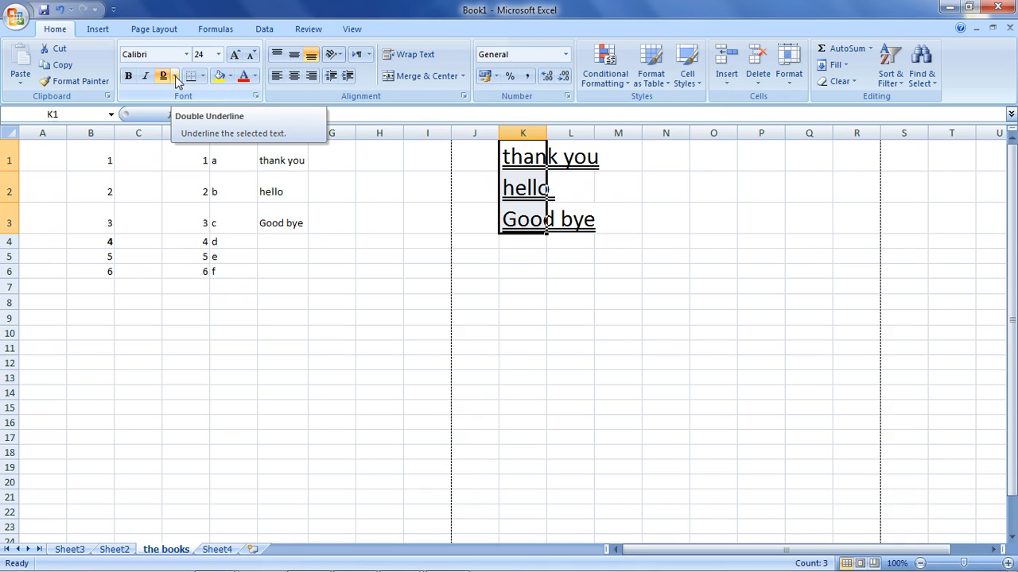
{"action": "left_click", "coordinate": [165, 77]}
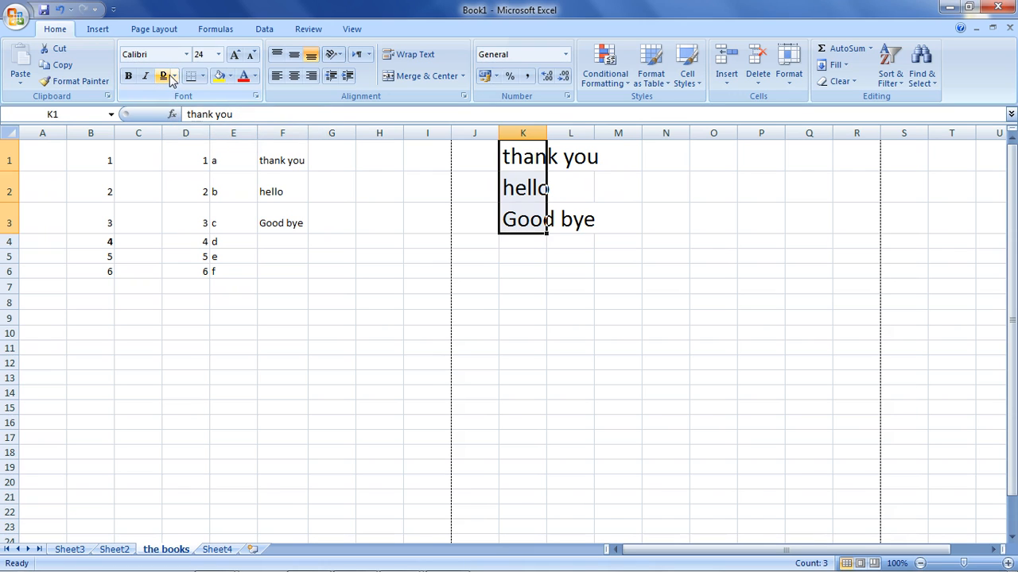
Apply a single underline to the texts in K1:K3 and deselect them.
{"action": "left_click", "coordinate": [176, 77]}
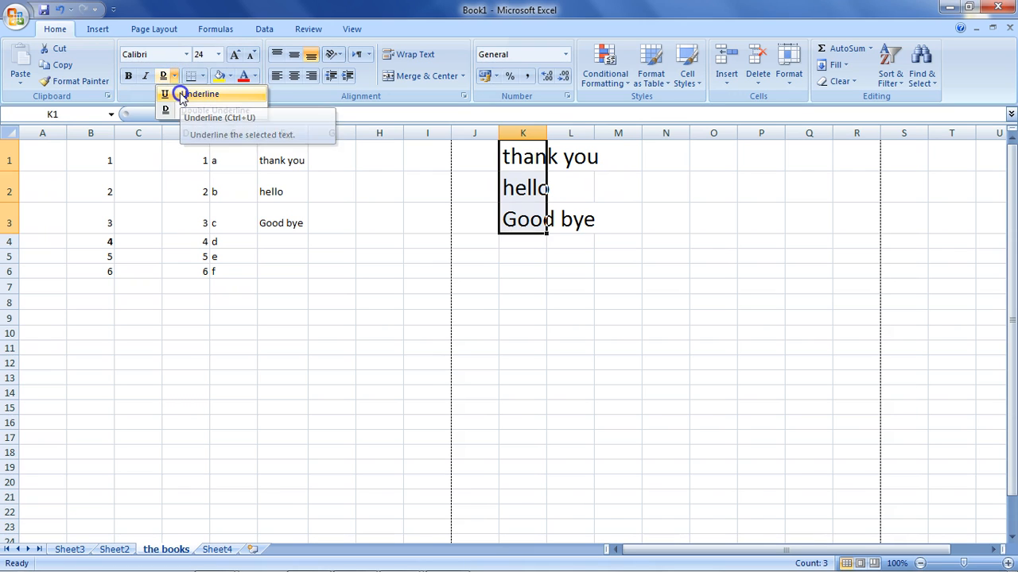
{"action": "left_click", "coordinate": [182, 95]}
{"action": "left_click", "coordinate": [368, 256]}
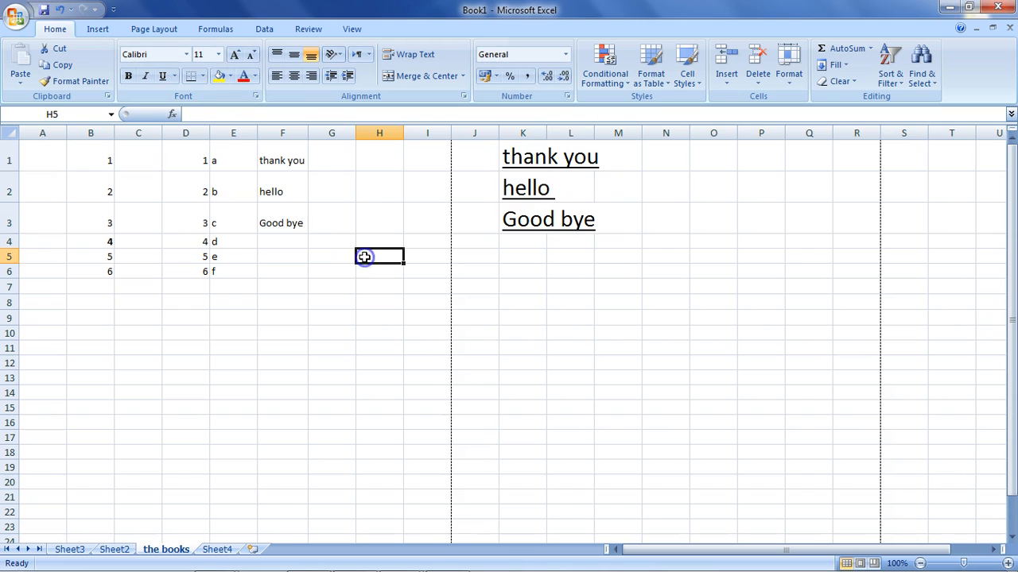
Add a bottom border to the empty cells J5:N5 and deselect them.
{"action": "left_click", "coordinate": [202, 76]}
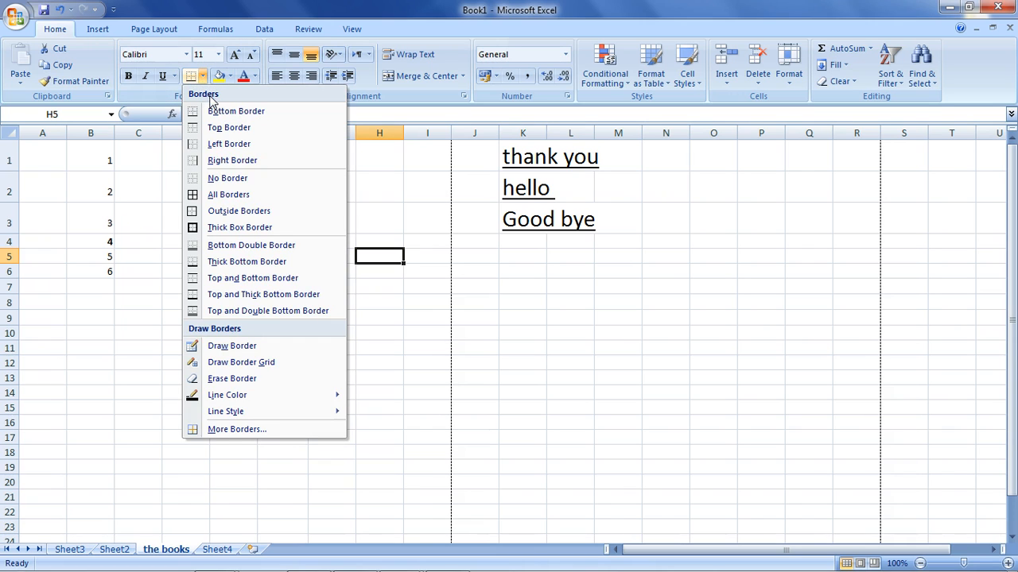
{"action": "left_click", "coordinate": [228, 110]}
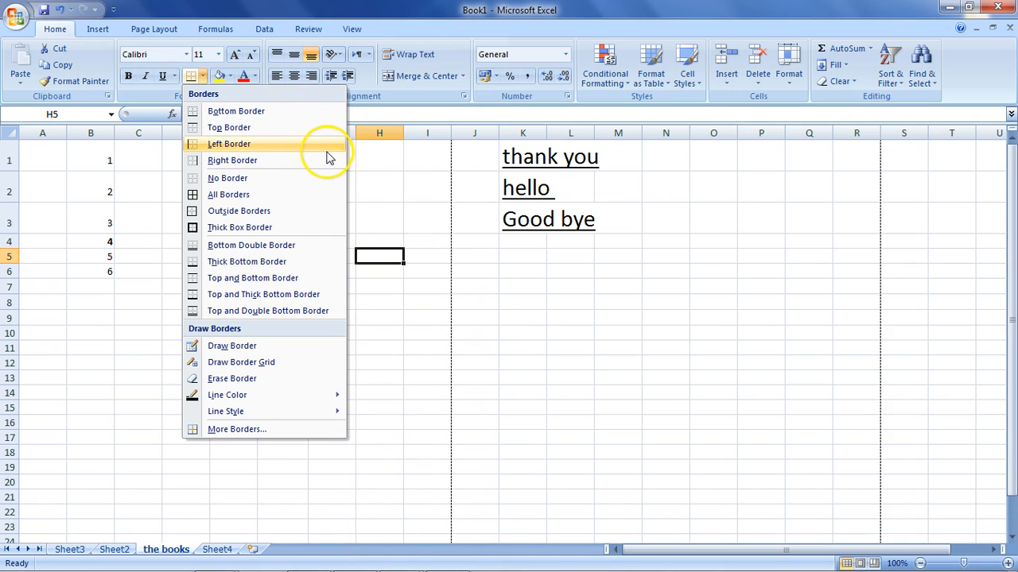
{"action": "left_click", "coordinate": [482, 252]}
{"action": "left_click_drag", "start_coordinate": [481, 253], "coordinate": [668, 256]}
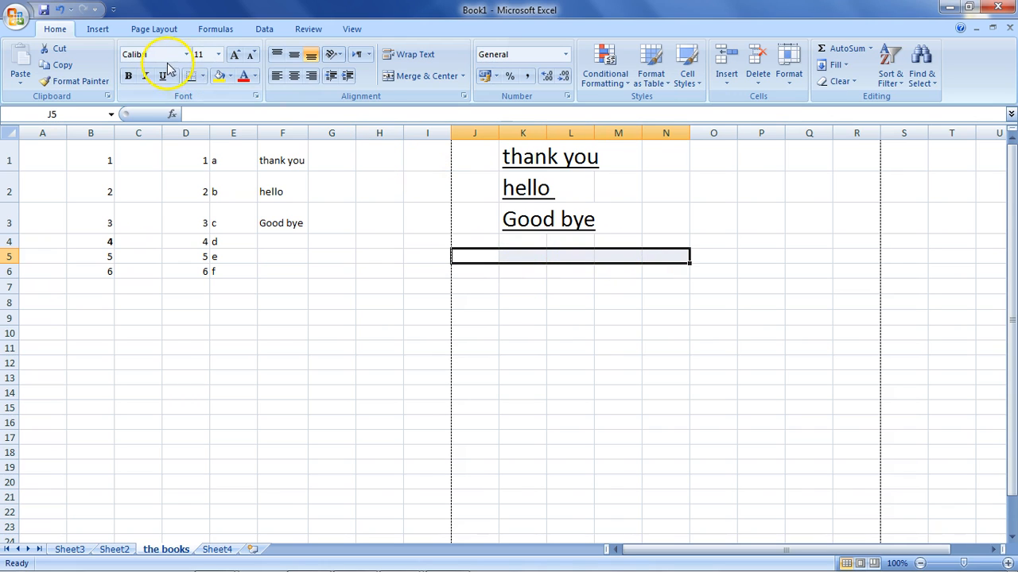
{"action": "left_click", "coordinate": [202, 76]}
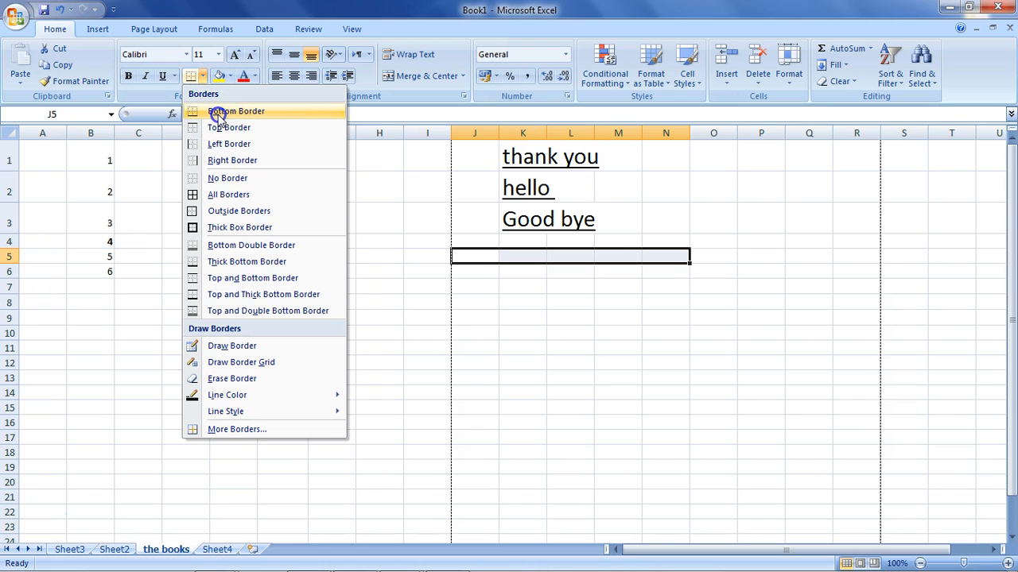
{"action": "left_click", "coordinate": [217, 115]}
{"action": "left_click", "coordinate": [586, 377]}
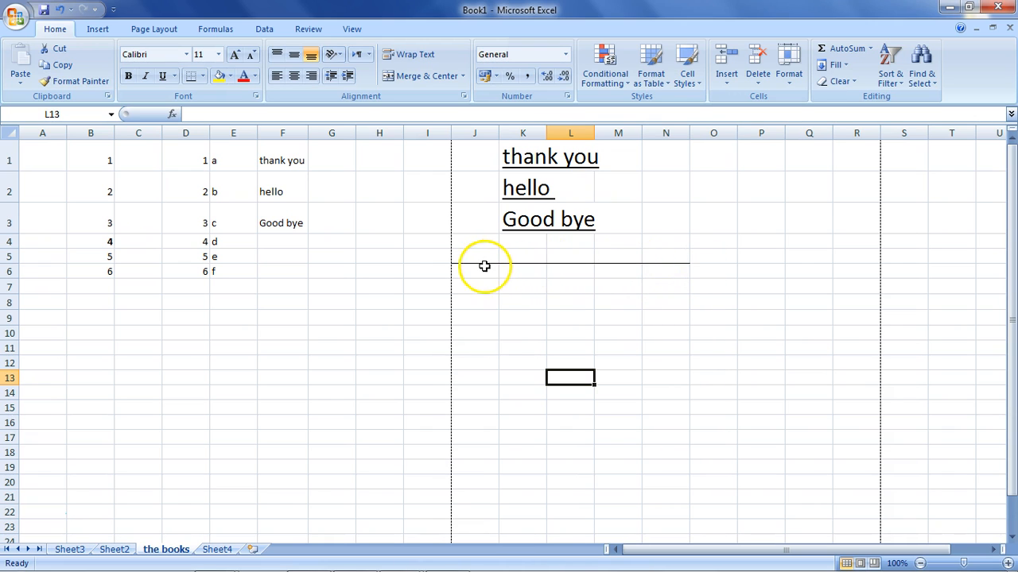
Add a top border to the cells J5:N5 and deselect them to inspect the lines.
{"action": "left_click_drag", "start_coordinate": [487, 256], "coordinate": [682, 256]}
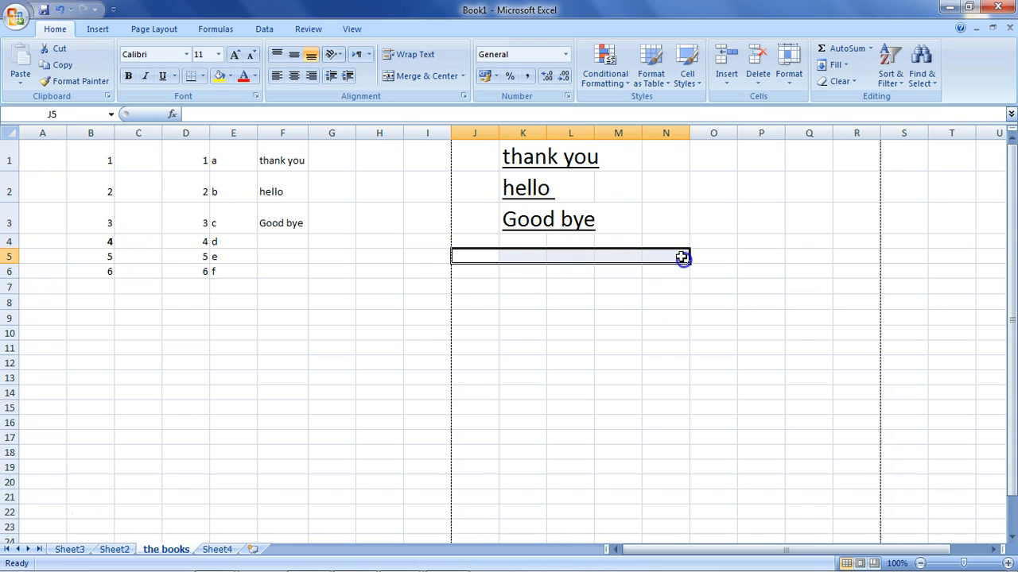
{"action": "left_click", "coordinate": [204, 80]}
{"action": "left_click", "coordinate": [223, 125]}
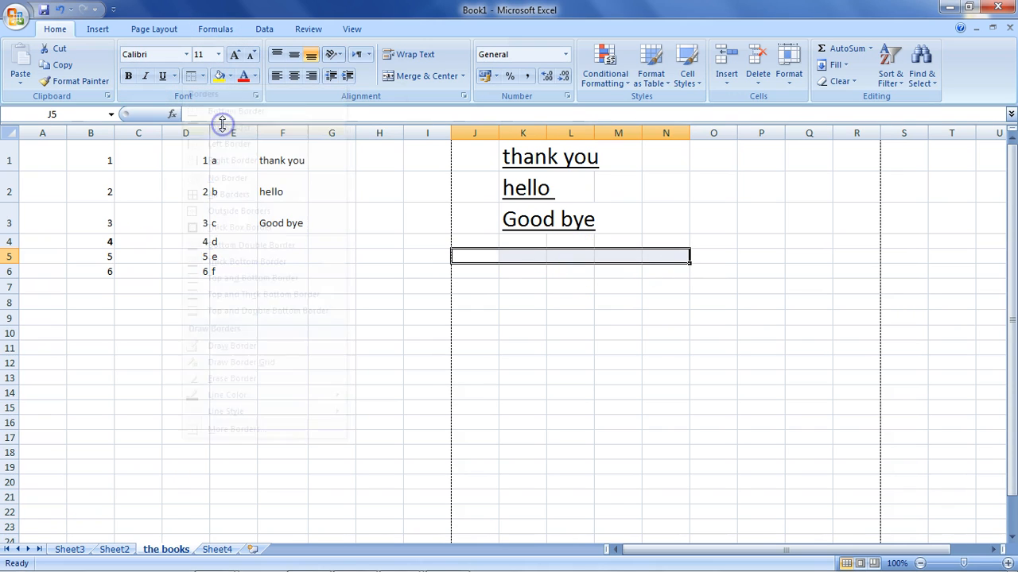
{"action": "left_click", "coordinate": [479, 272]}
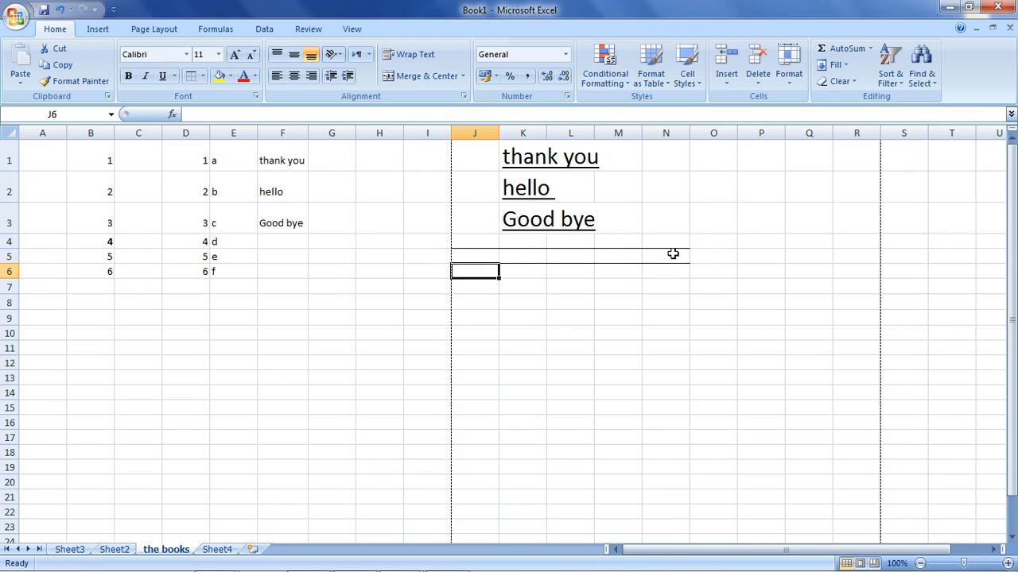
{"action": "left_click_drag", "start_coordinate": [672, 254], "coordinate": [468, 254]}
{"action": "left_click", "coordinate": [473, 278]}
{"action": "left_click", "coordinate": [566, 302]}
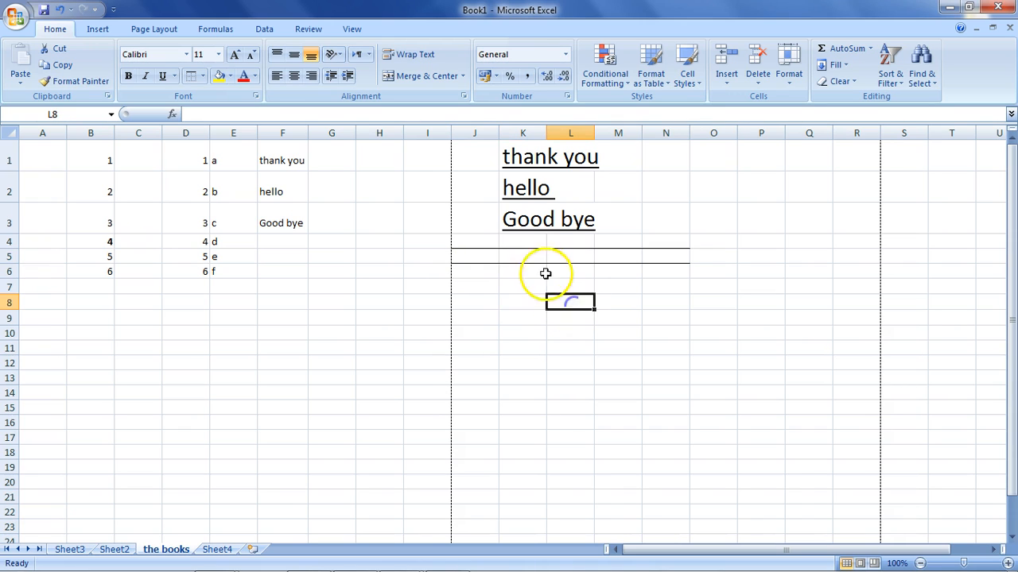
Add a left border to the cells J5:N5 and to the cells K8:N8.
{"action": "left_click_drag", "start_coordinate": [667, 256], "coordinate": [475, 254]}
{"action": "left_click", "coordinate": [204, 76]}
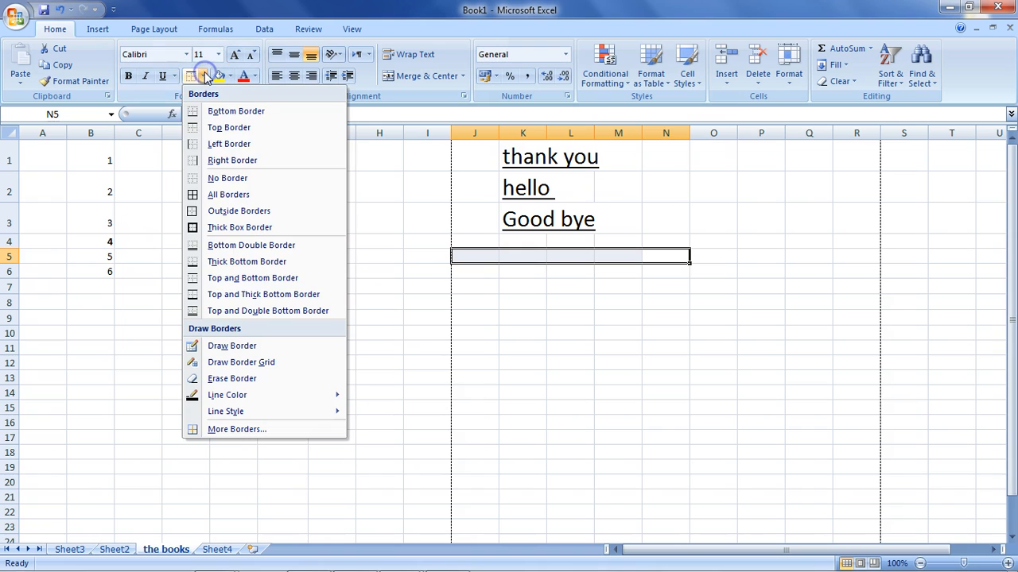
{"action": "left_click", "coordinate": [223, 145]}
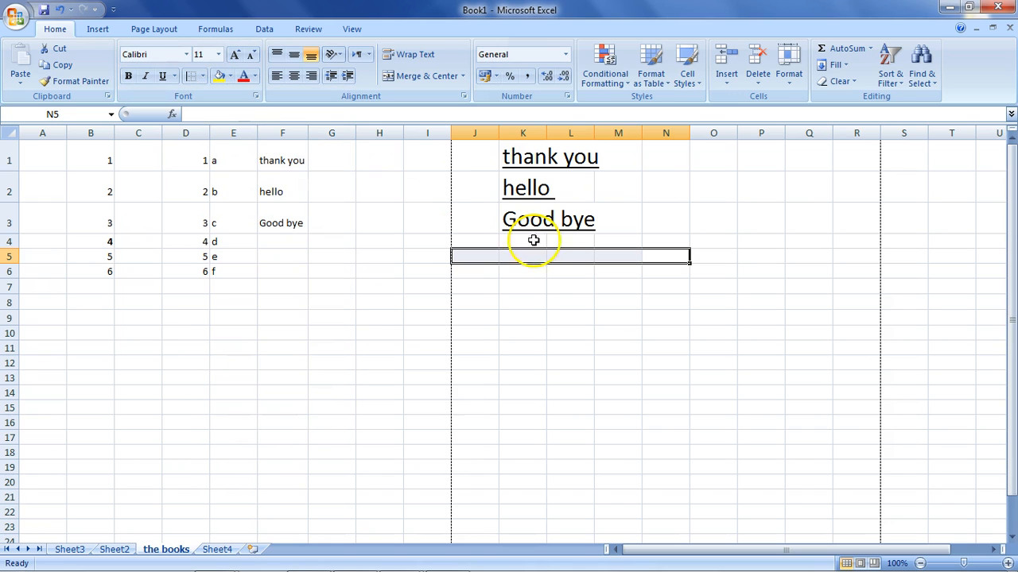
{"action": "left_click", "coordinate": [570, 271]}
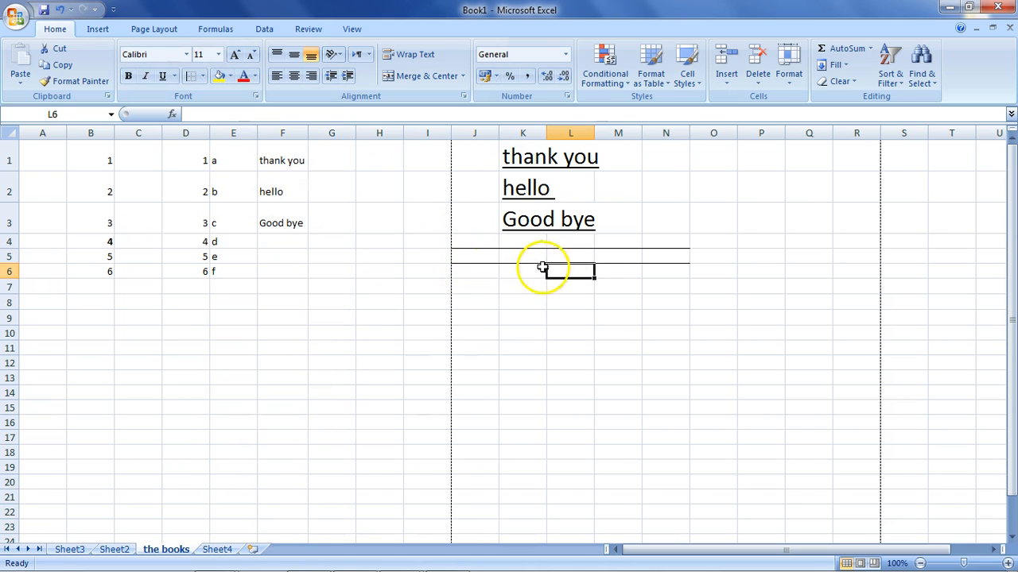
{"action": "left_click_drag", "start_coordinate": [677, 302], "coordinate": [508, 300]}
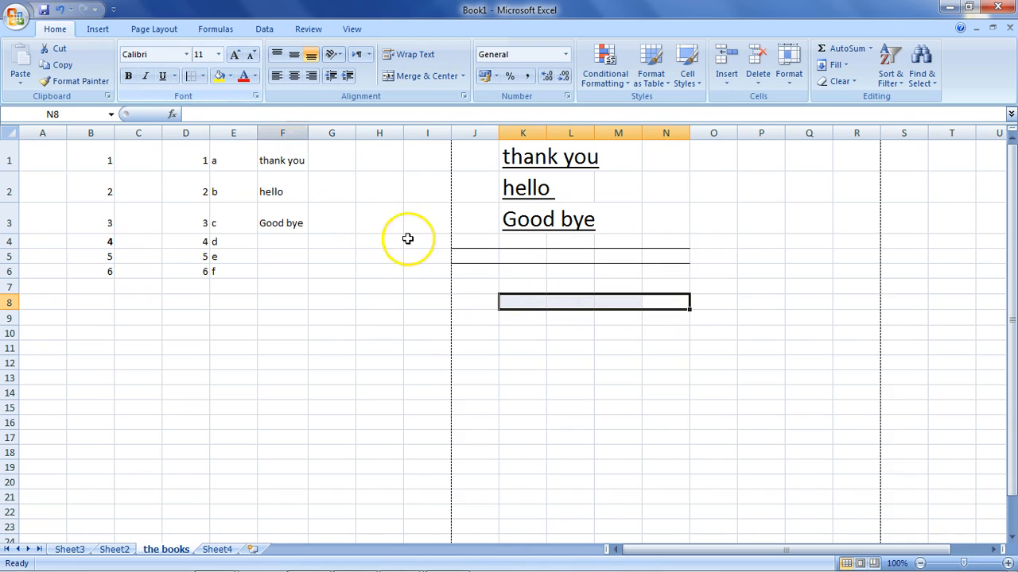
{"action": "left_click", "coordinate": [515, 363]}
Remove all borders from the range J4:N10 with the No Border option.
{"action": "left_click_drag", "start_coordinate": [501, 303], "coordinate": [667, 303]}
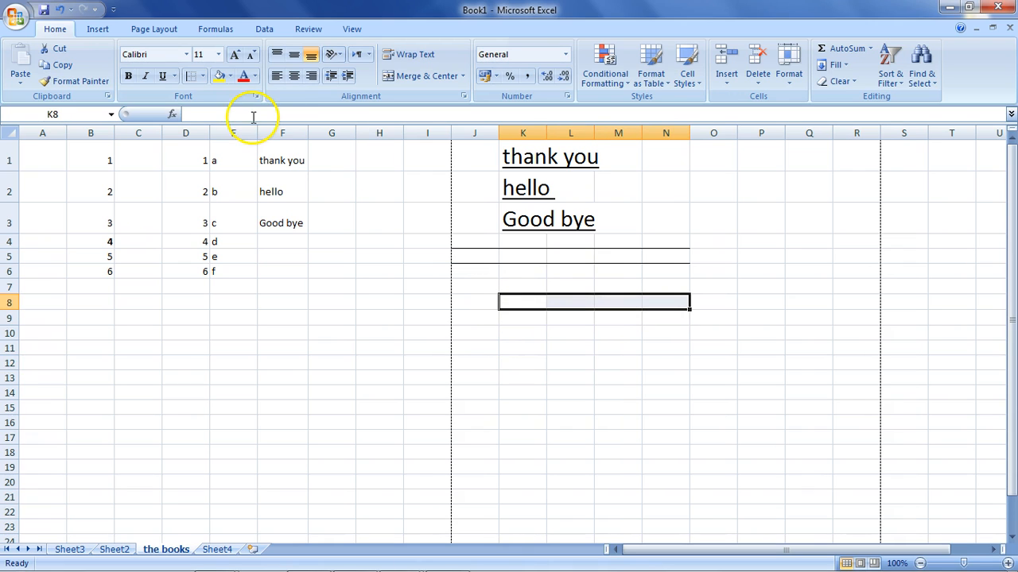
{"action": "left_click", "coordinate": [204, 76]}
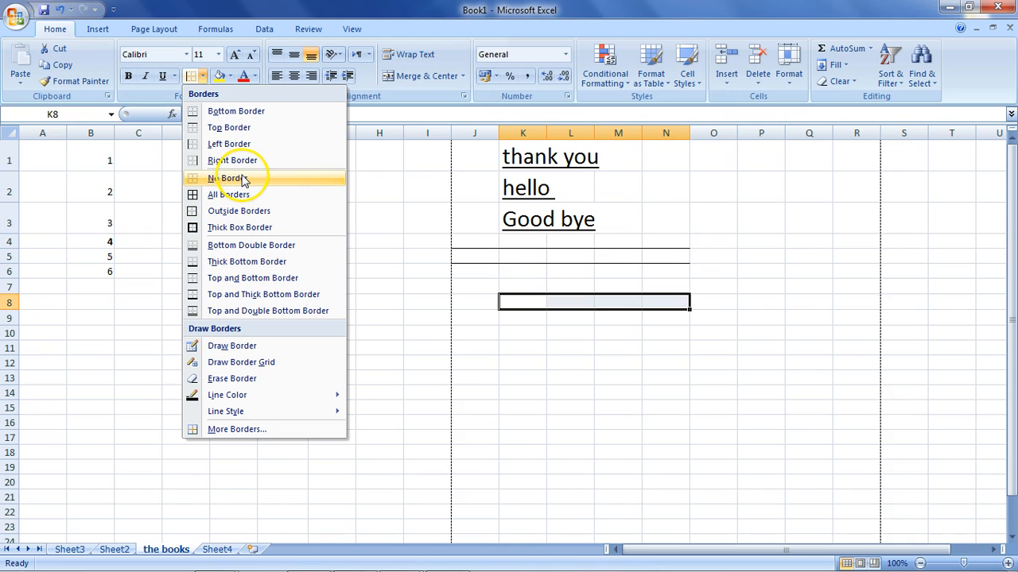
{"action": "left_click", "coordinate": [475, 240]}
{"action": "left_click_drag", "start_coordinate": [475, 240], "coordinate": [676, 332]}
{"action": "left_click", "coordinate": [203, 76]}
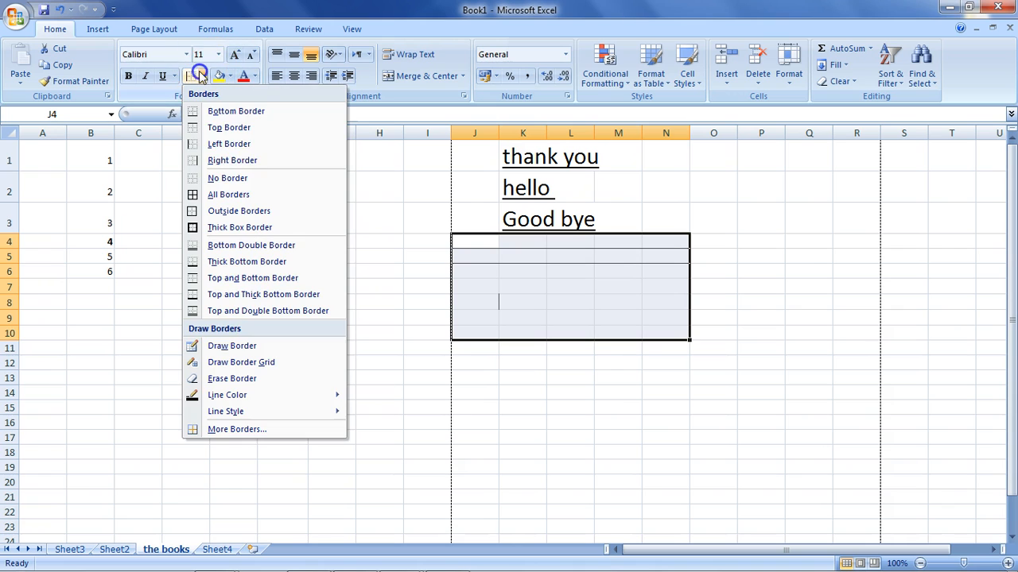
{"action": "left_click", "coordinate": [225, 178]}
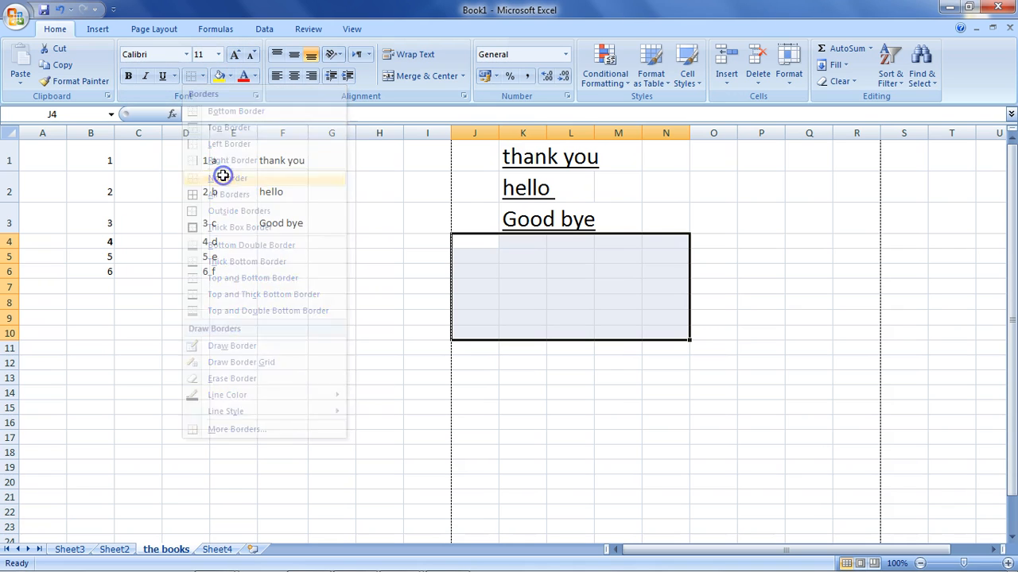
Apply All Borders to the empty range C9:E13 and deselect it to inspect the grid.
{"action": "left_click", "coordinate": [632, 255]}
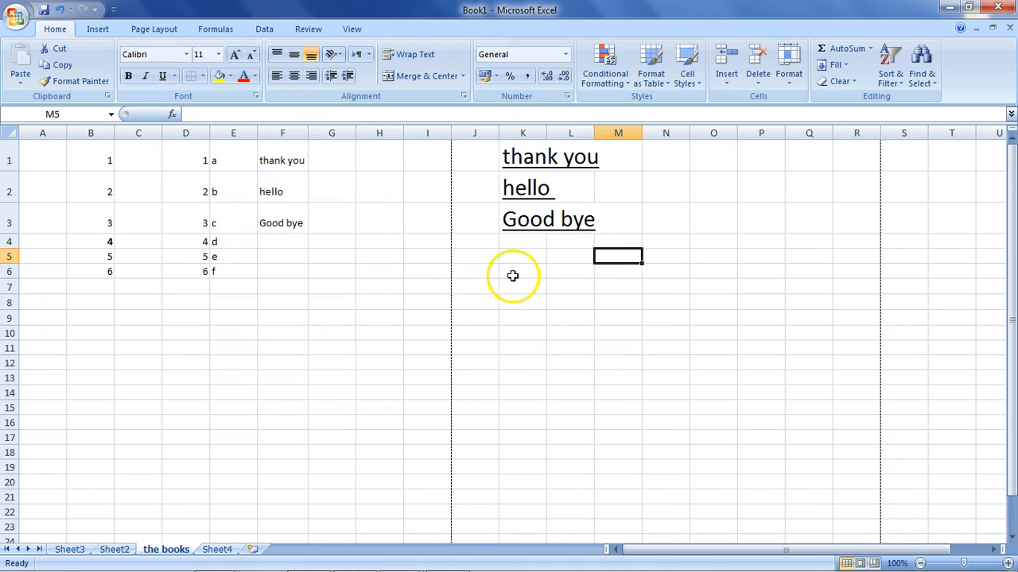
{"action": "left_click", "coordinate": [125, 319]}
{"action": "left_click_drag", "start_coordinate": [125, 319], "coordinate": [216, 374]}
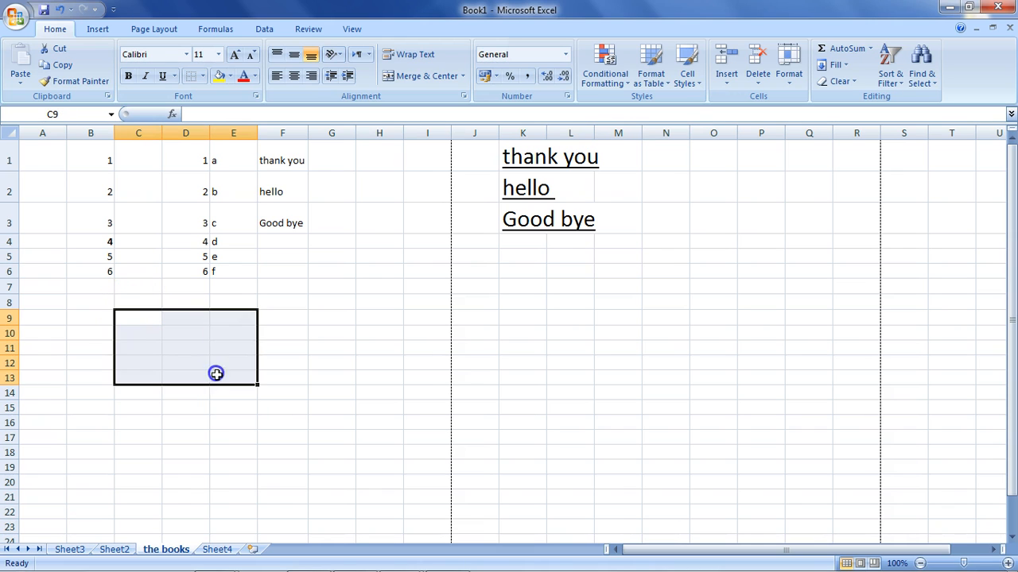
{"action": "left_click", "coordinate": [203, 75]}
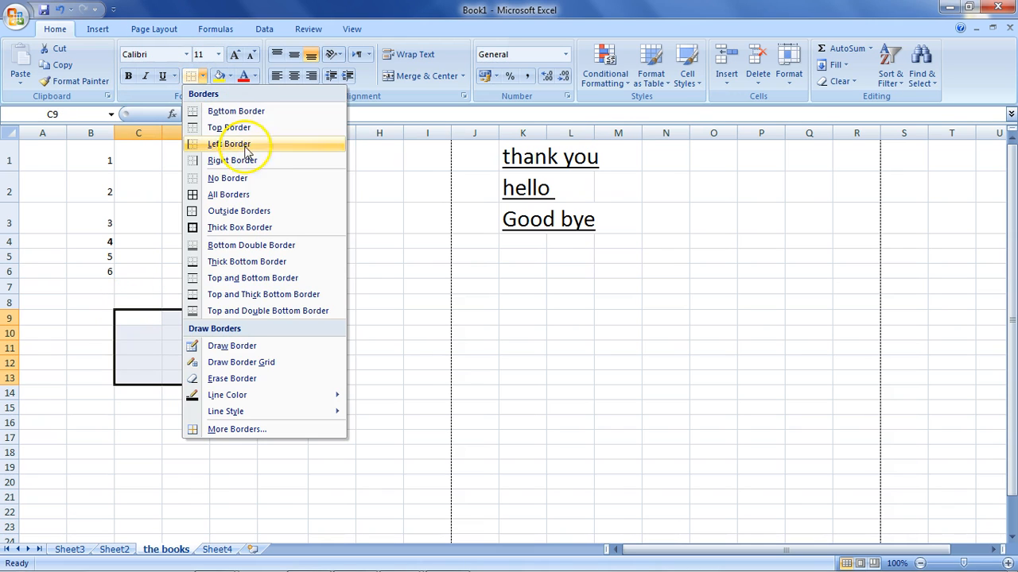
{"action": "left_click", "coordinate": [256, 196]}
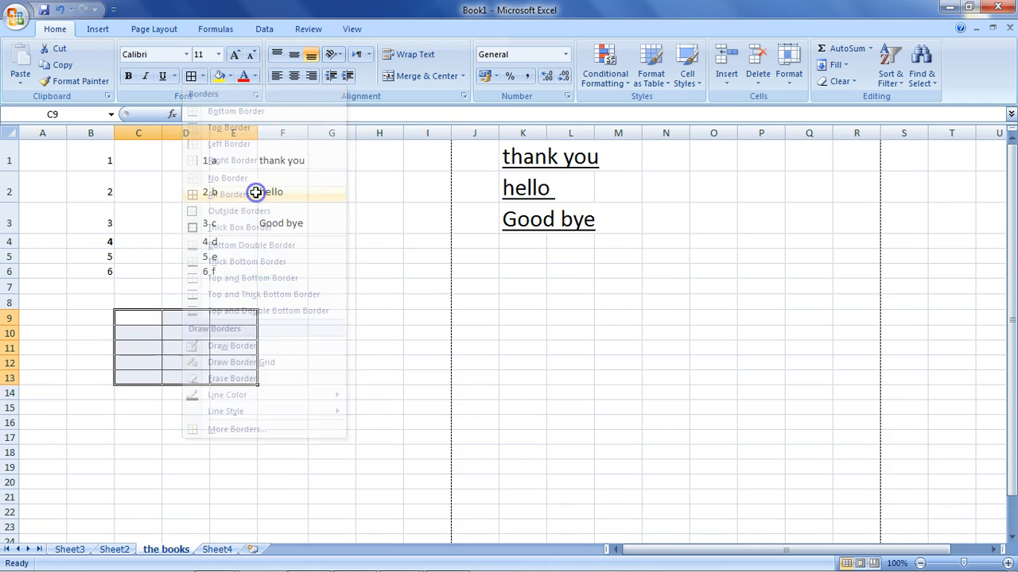
{"action": "left_click", "coordinate": [398, 365]}
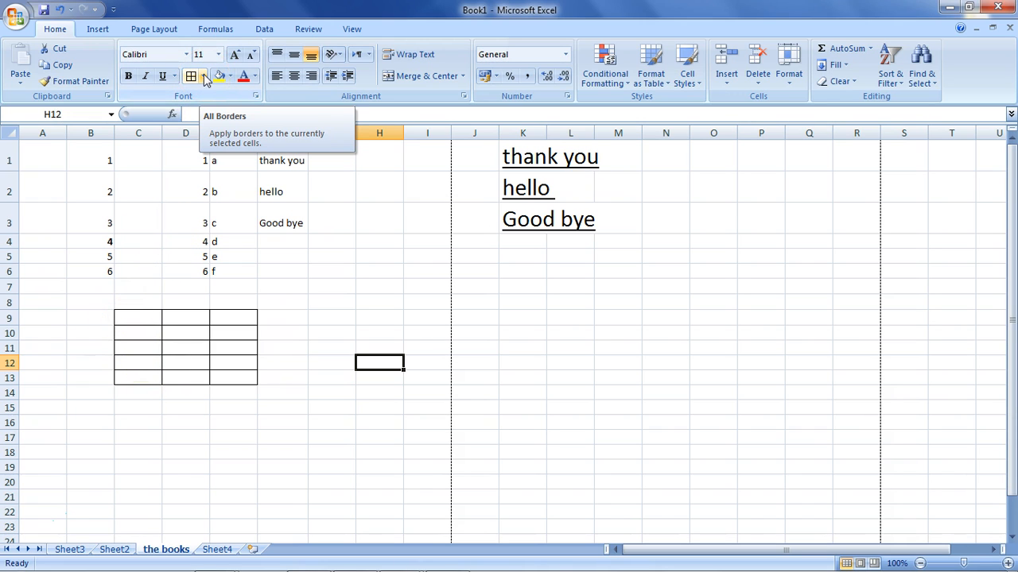
Add outside borders around B8:F15, and remove all borders from that range with the No Border option.
{"action": "left_click_drag", "start_coordinate": [279, 302], "coordinate": [102, 403]}
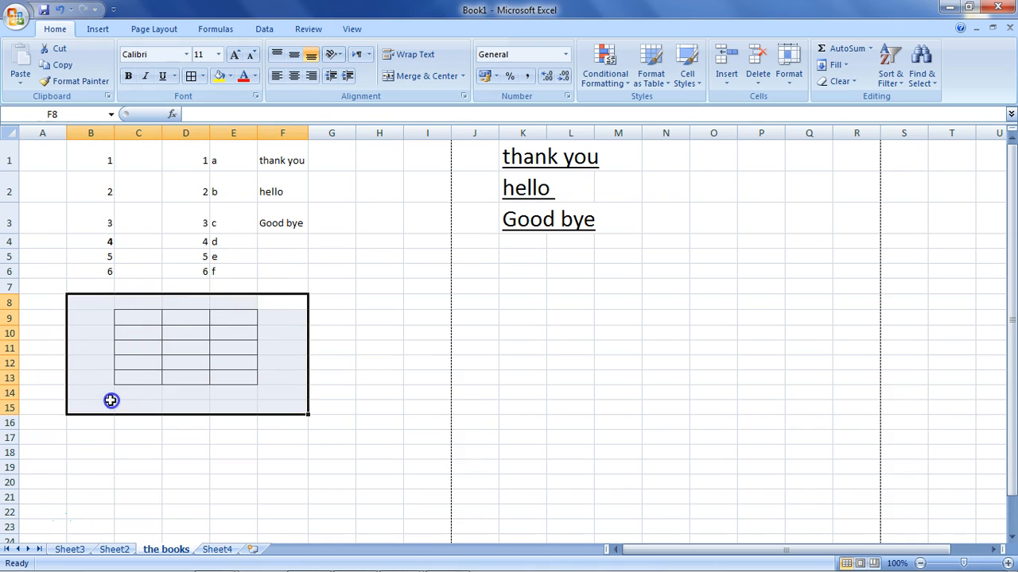
{"action": "left_click", "coordinate": [203, 77]}
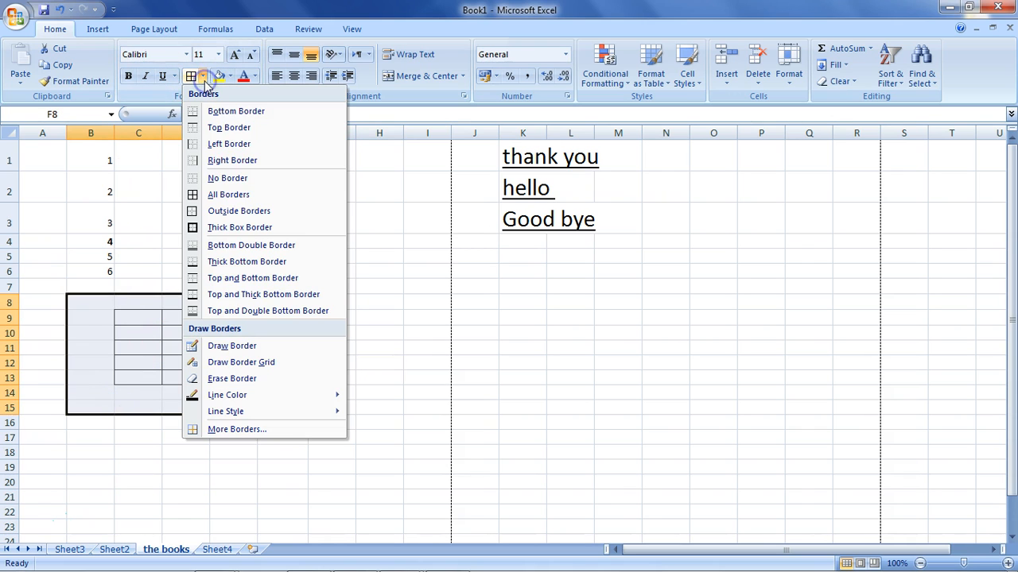
{"action": "left_click", "coordinate": [233, 210]}
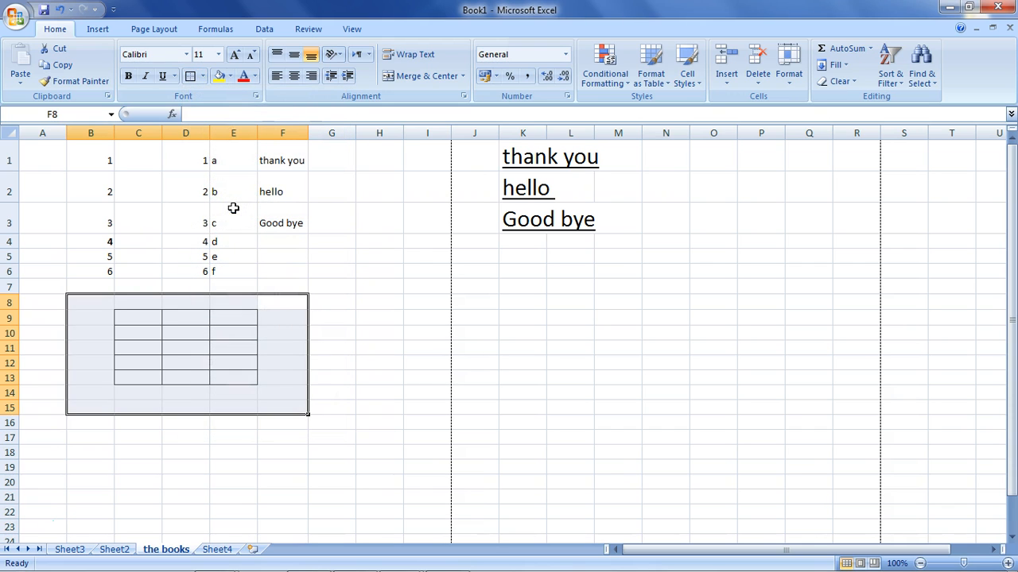
{"action": "left_click", "coordinate": [203, 77]}
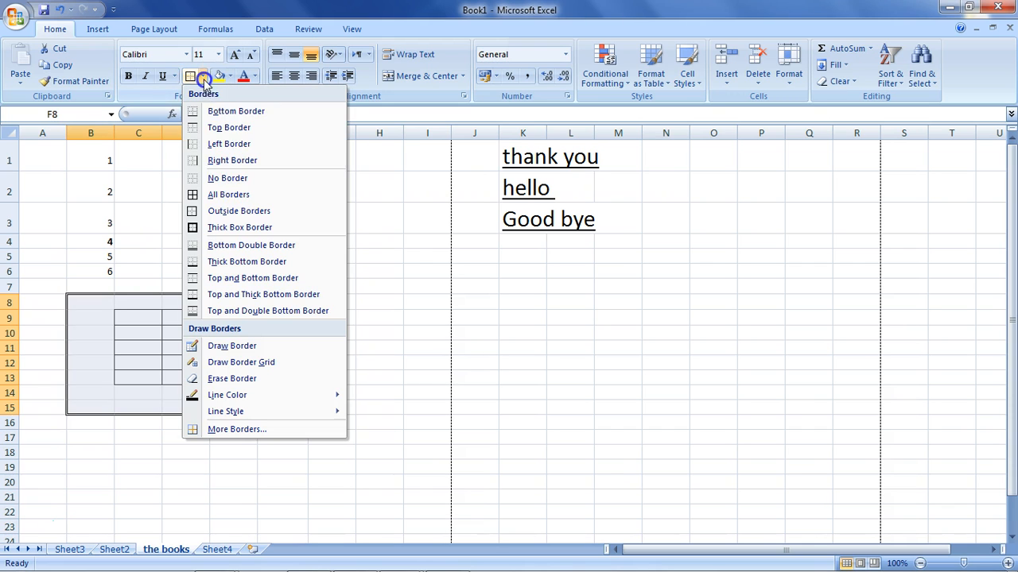
{"action": "left_click", "coordinate": [227, 183]}
{"action": "left_click", "coordinate": [334, 330]}
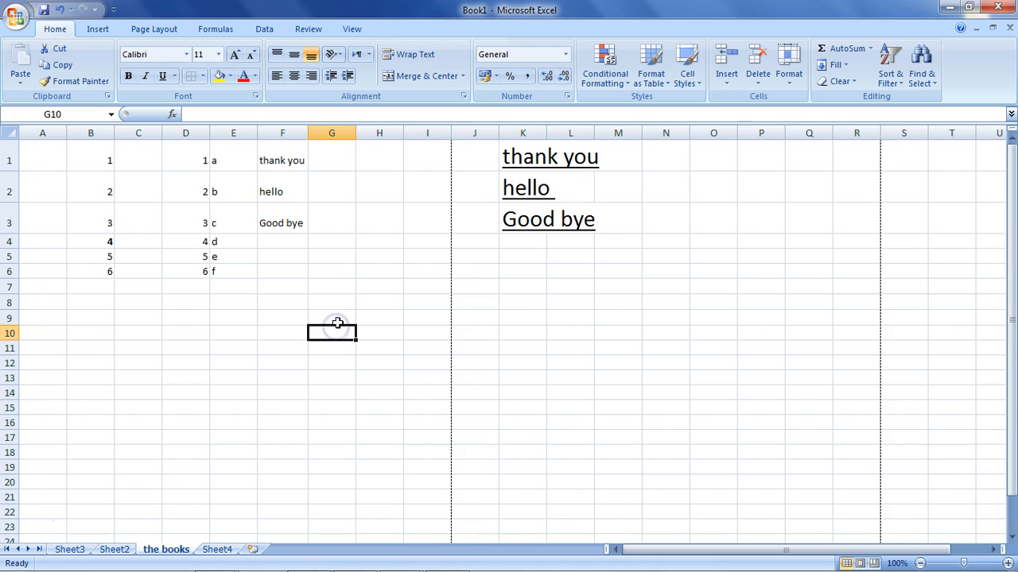
Add outside borders around the range E8:G10 and around the single cell D12.
{"action": "left_click_drag", "start_coordinate": [341, 305], "coordinate": [255, 338]}
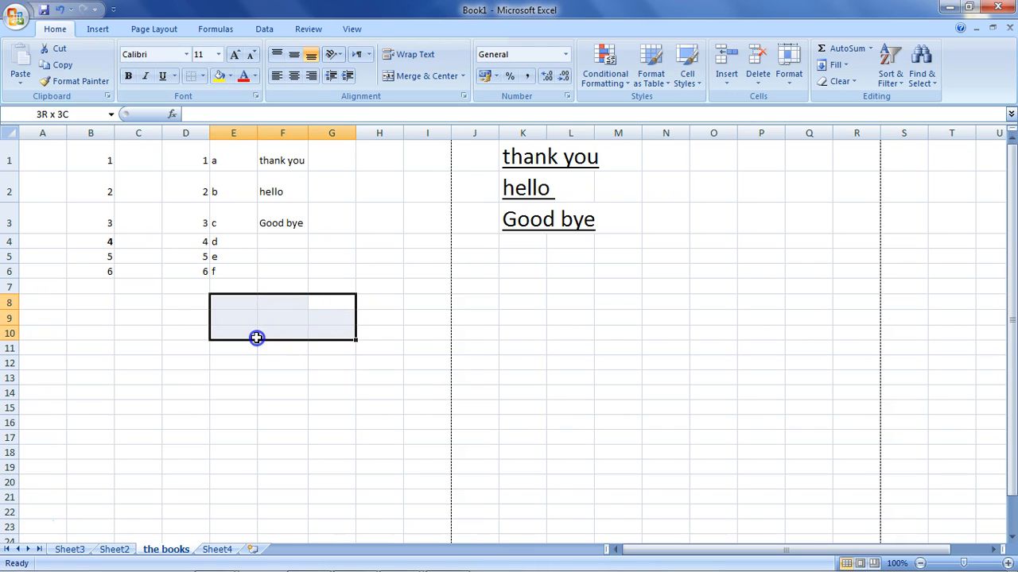
{"action": "left_click", "coordinate": [203, 77]}
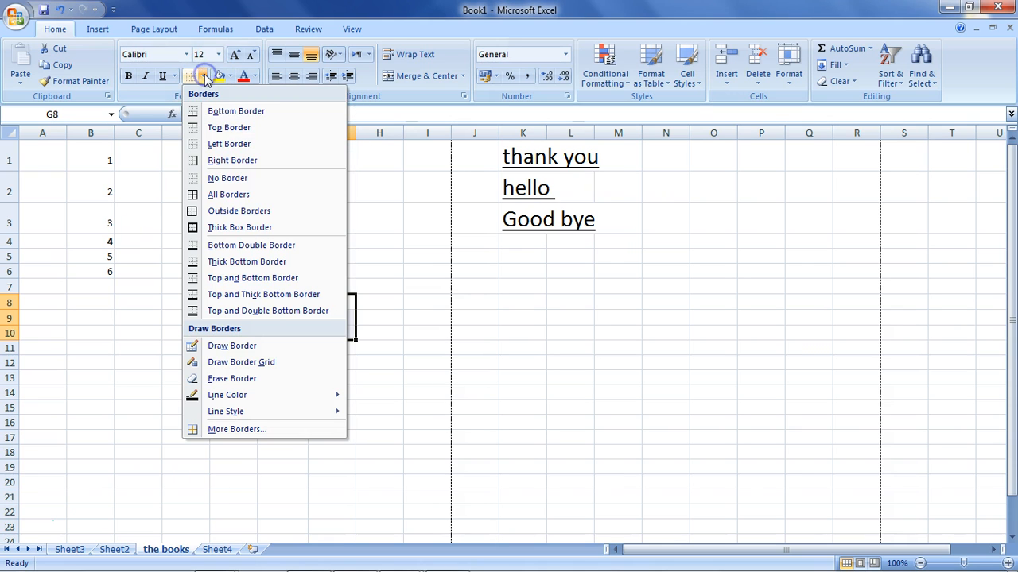
{"action": "left_click", "coordinate": [233, 213]}
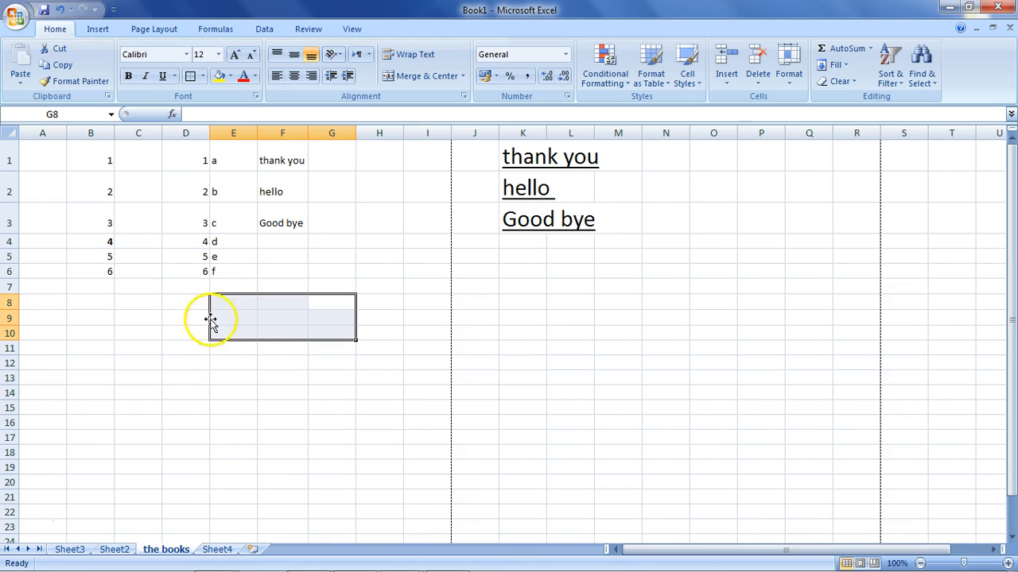
{"action": "left_click", "coordinate": [299, 317]}
{"action": "left_click", "coordinate": [160, 366]}
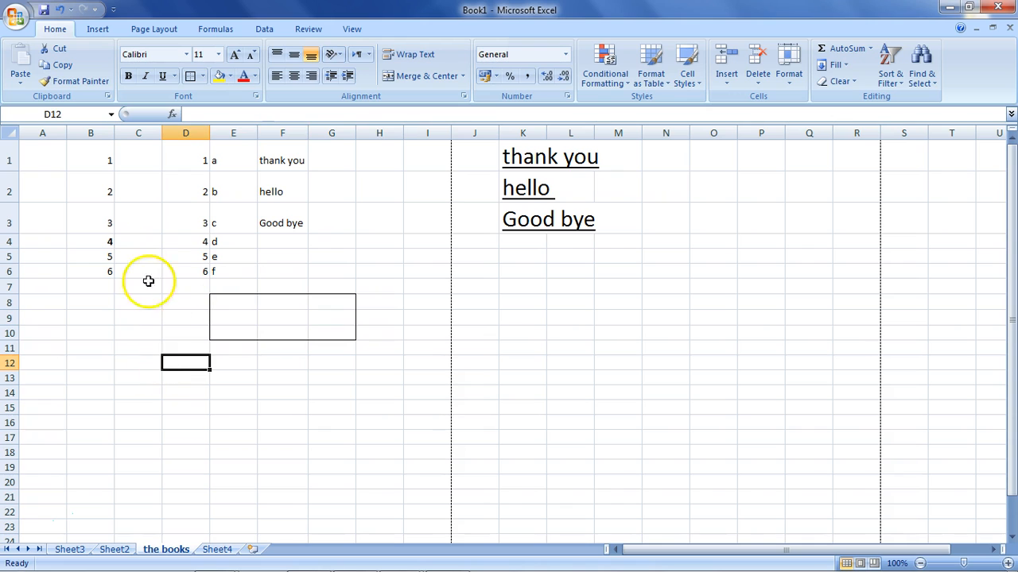
{"action": "left_click", "coordinate": [192, 77]}
{"action": "left_click", "coordinate": [215, 390]}
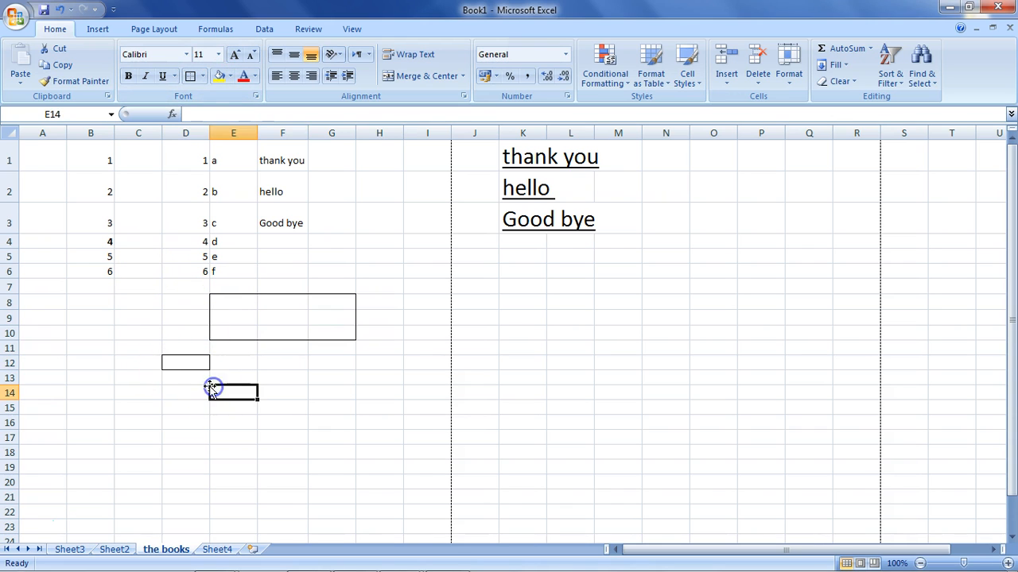
{"action": "left_click", "coordinate": [203, 77]}
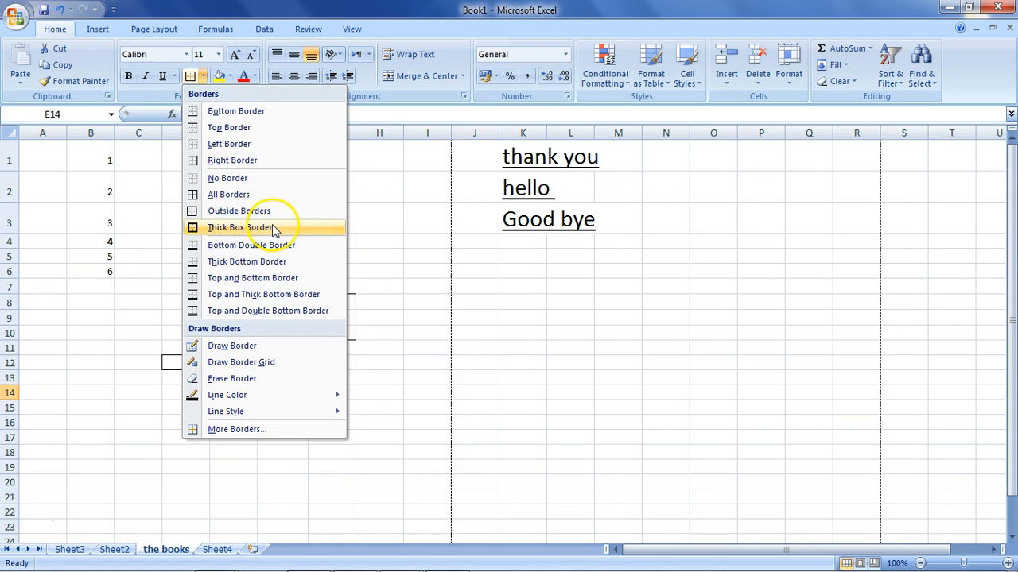
{"action": "left_click", "coordinate": [130, 381]}
{"action": "left_click", "coordinate": [296, 361]}
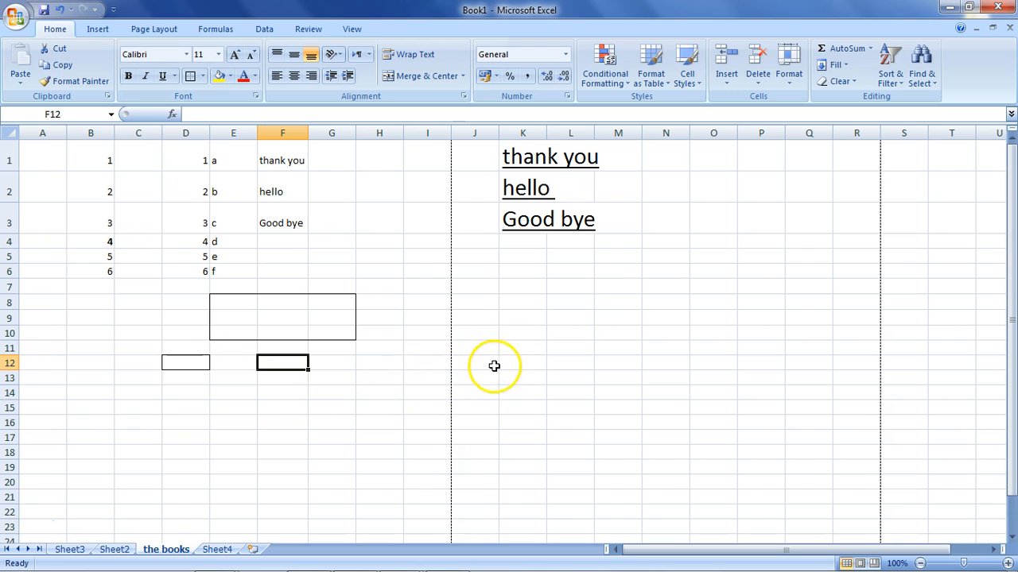
Add a Thick Box Border around the range K7:L11 and deselect it.
{"action": "left_click_drag", "start_coordinate": [489, 282], "coordinate": [591, 354]}
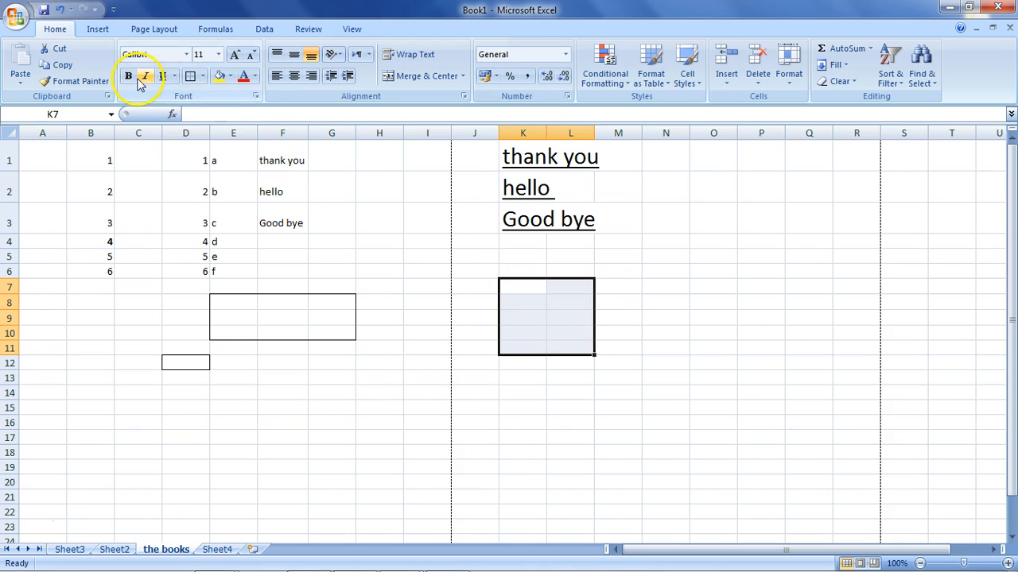
{"action": "left_click", "coordinate": [202, 76]}
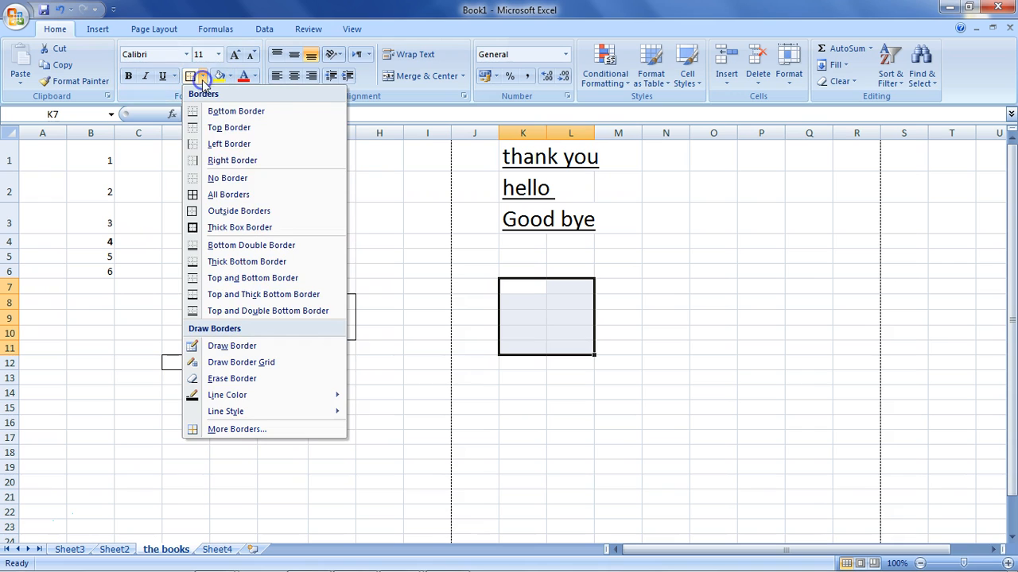
{"action": "left_click", "coordinate": [236, 227]}
{"action": "left_click", "coordinate": [555, 393]}
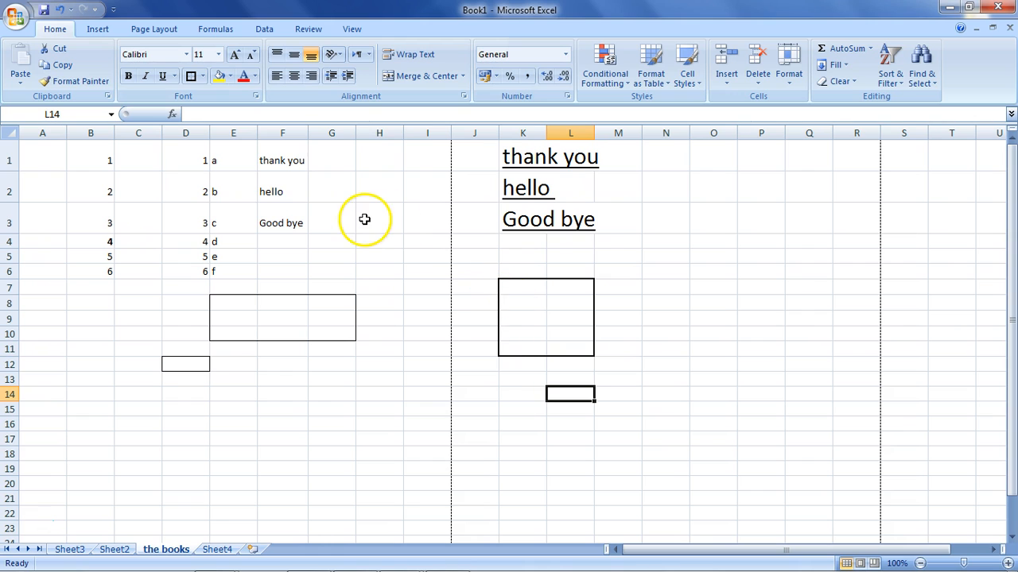
Try a Thick Box Border on F14:G15, and undo it together with the thick box around K7:L11.
{"action": "left_click_drag", "start_coordinate": [337, 411], "coordinate": [284, 400]}
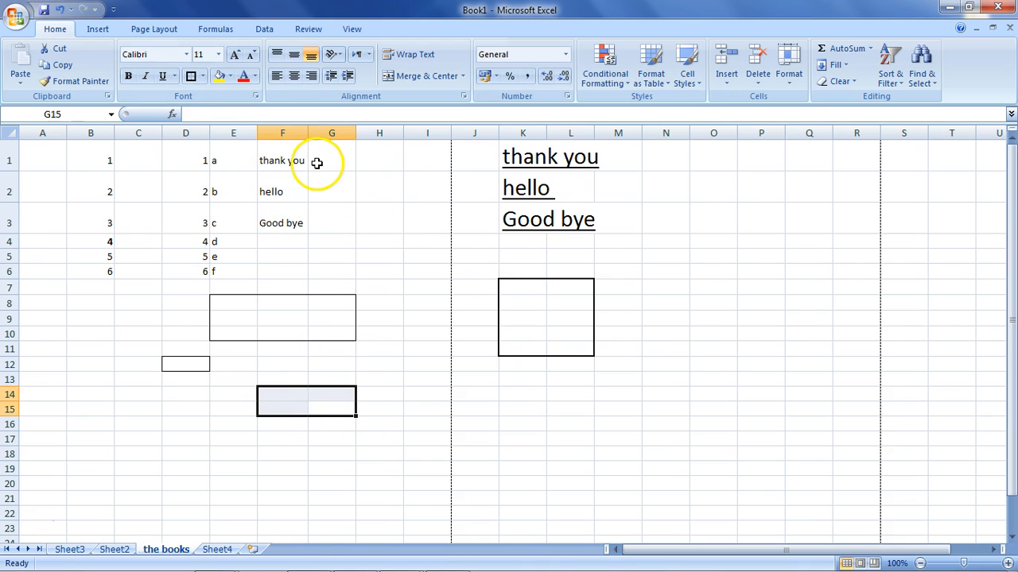
{"action": "left_click", "coordinate": [204, 77]}
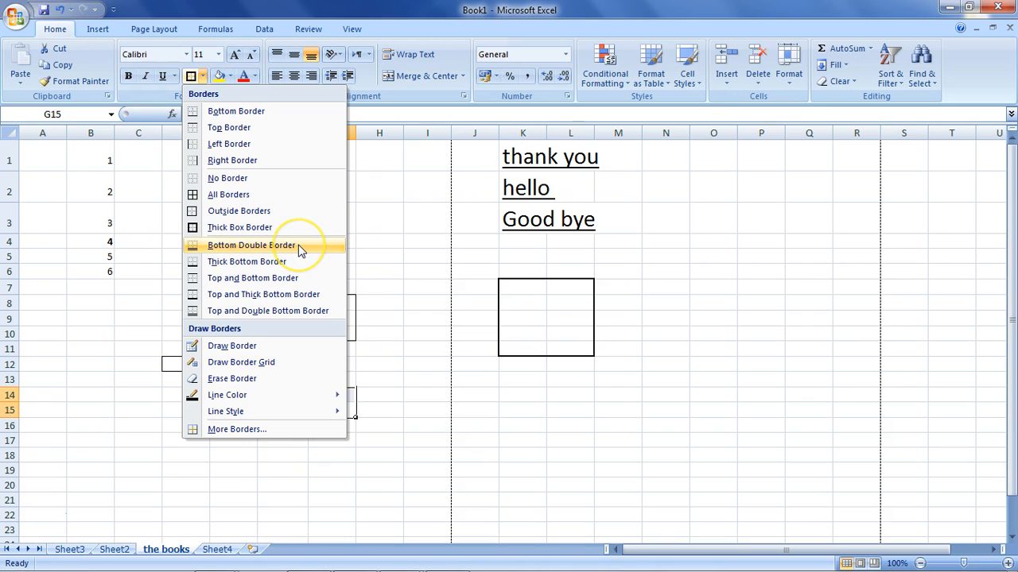
{"action": "left_click", "coordinate": [409, 455]}
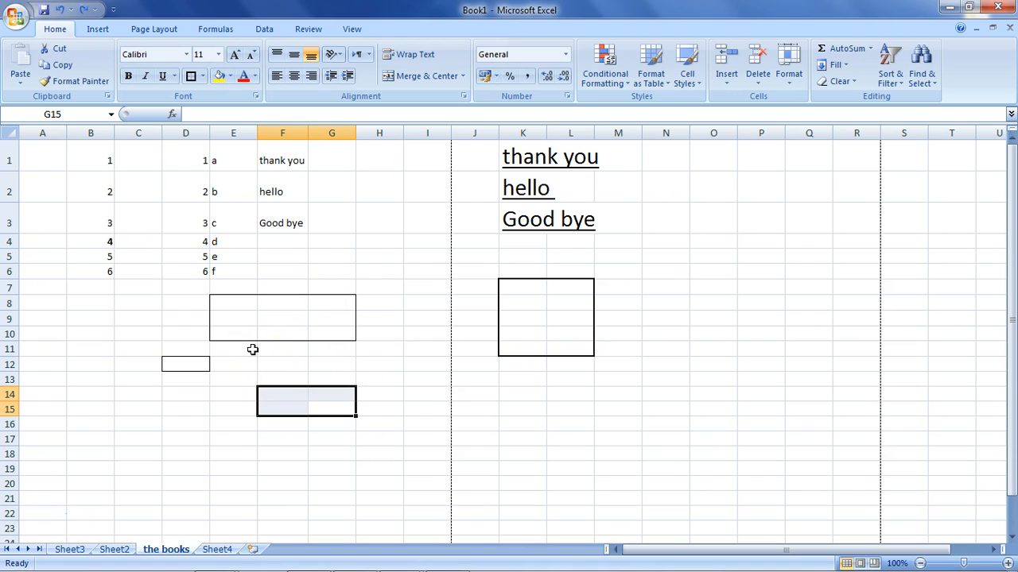
{"action": "key", "text": "ctrl+z"}
Add a Bottom Double Border to the range E14:G17 and deselect it.
{"action": "left_click", "coordinate": [273, 408]}
{"action": "left_click_drag", "start_coordinate": [225, 389], "coordinate": [334, 437]}
{"action": "left_click", "coordinate": [203, 75]}
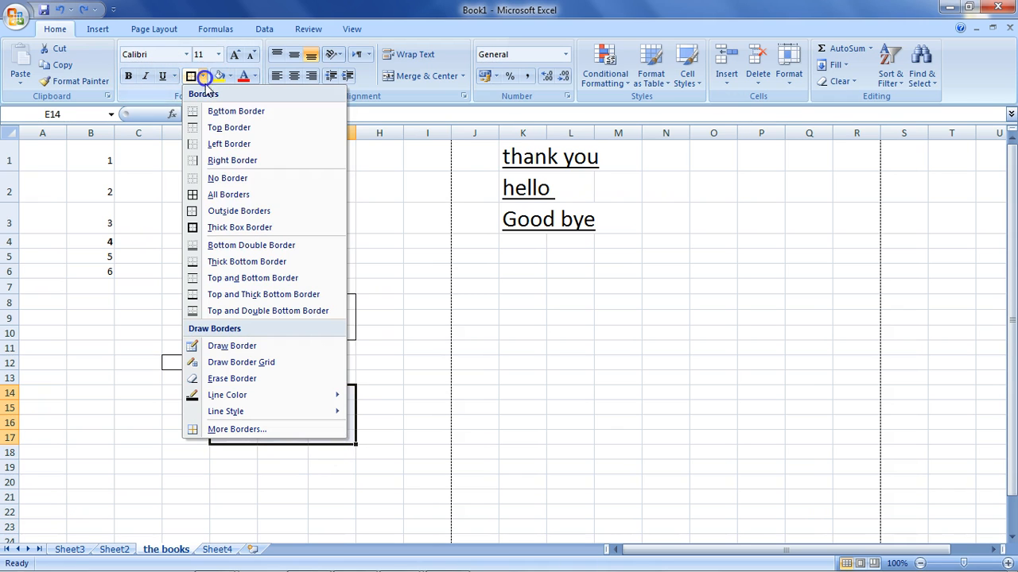
{"action": "left_click", "coordinate": [219, 244]}
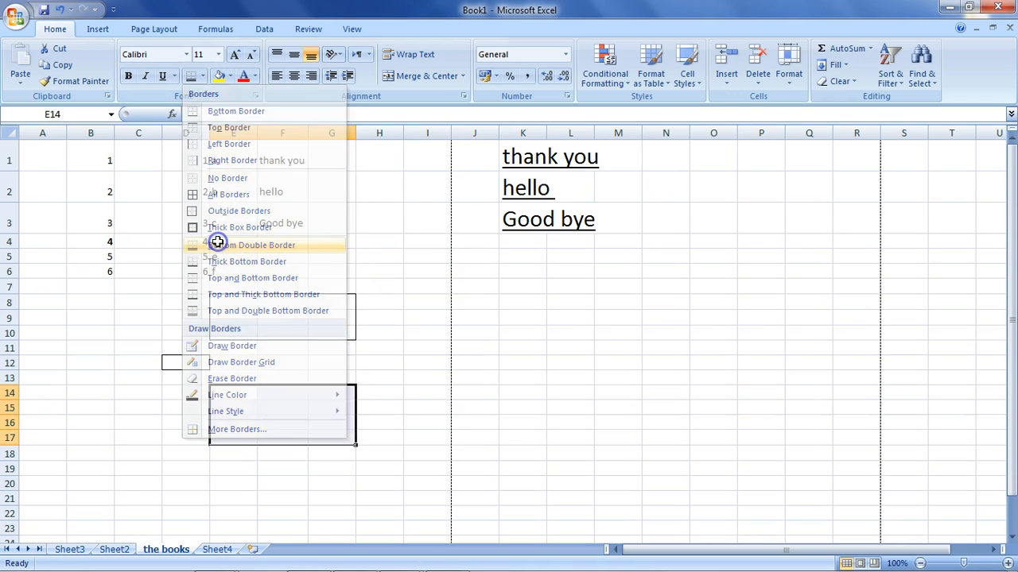
{"action": "left_click", "coordinate": [427, 422]}
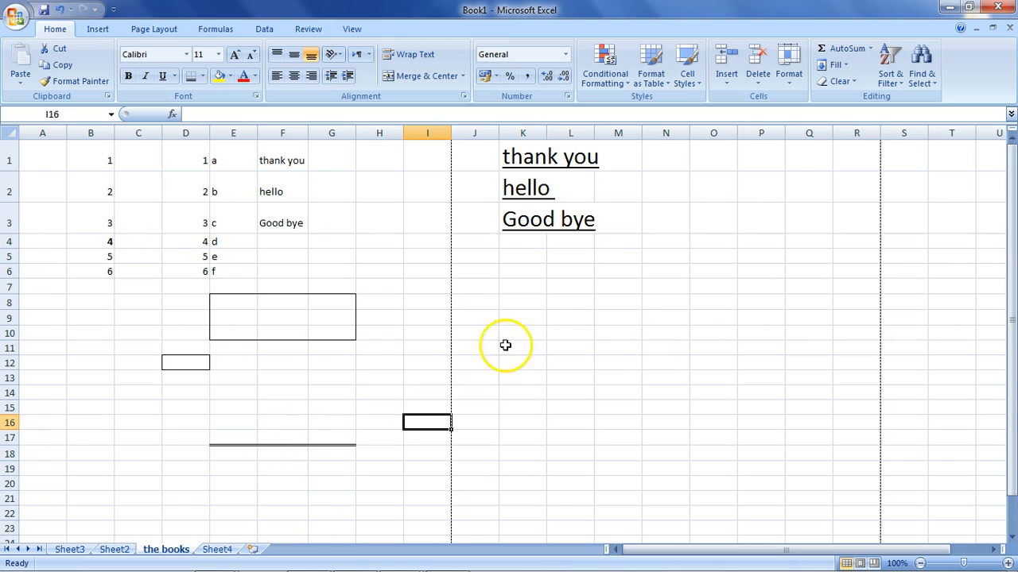
Add a Bottom Double Border to L9:N9, and clear it by applying No Border to K8:O11.
{"action": "left_click_drag", "start_coordinate": [688, 318], "coordinate": [554, 318]}
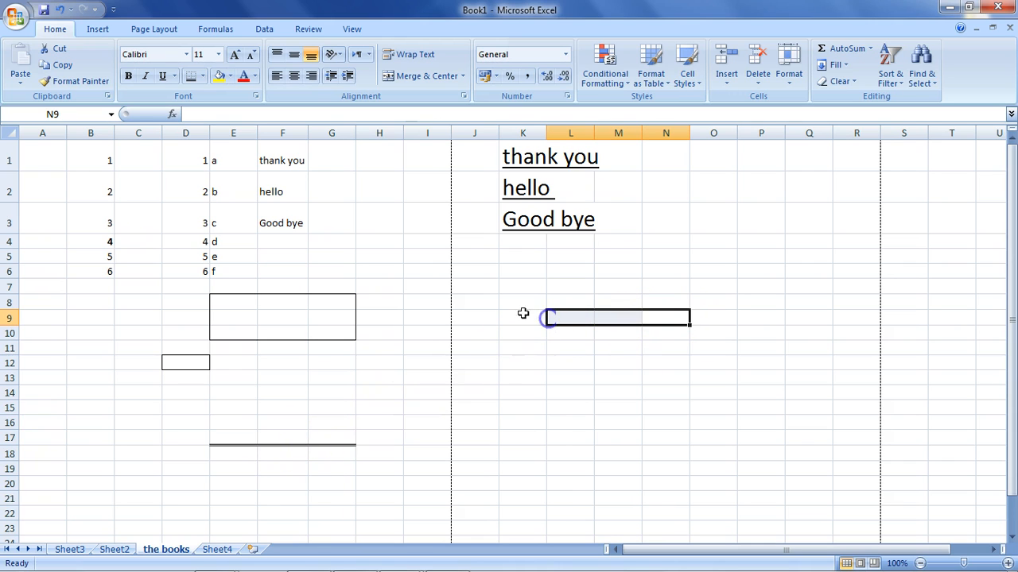
{"action": "left_click", "coordinate": [191, 76]}
{"action": "left_click", "coordinate": [525, 381]}
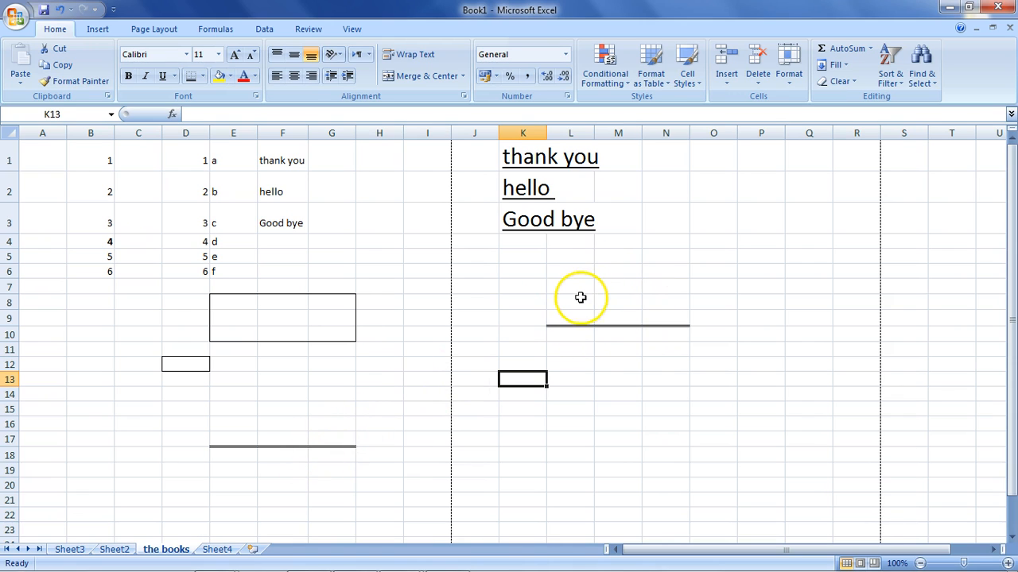
{"action": "left_click_drag", "start_coordinate": [537, 302], "coordinate": [713, 344]}
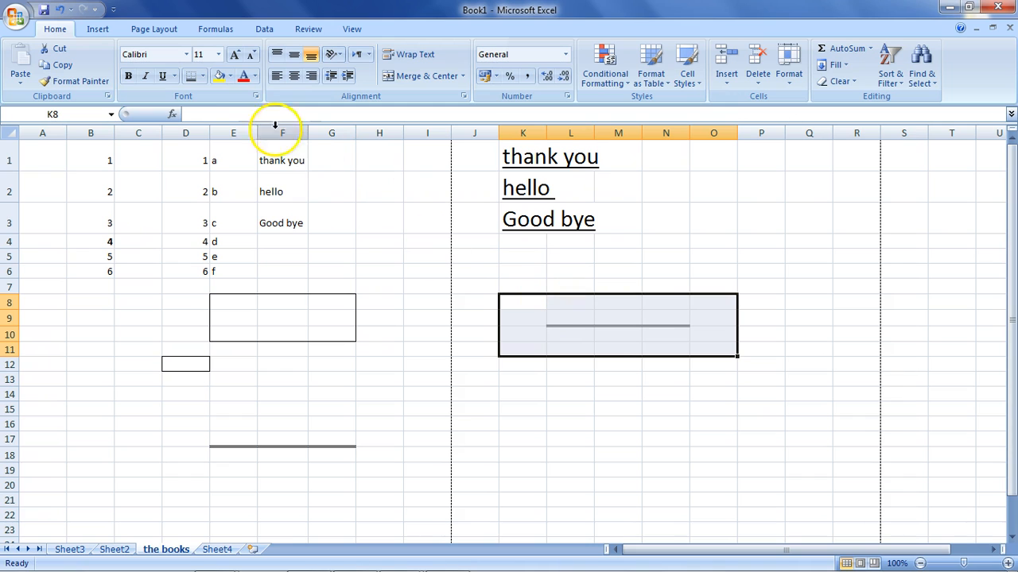
{"action": "left_click", "coordinate": [203, 75]}
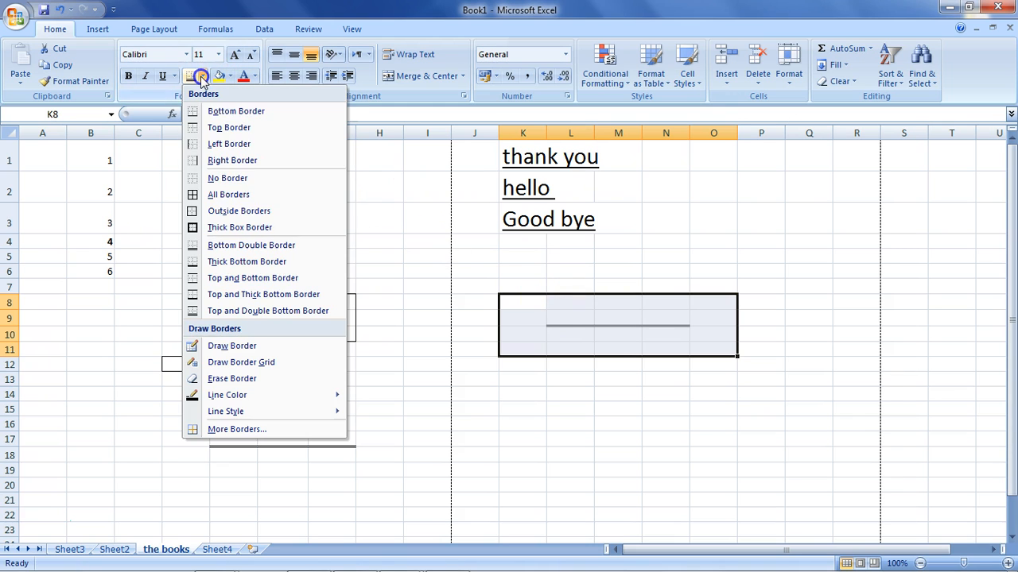
{"action": "left_click", "coordinate": [226, 177]}
Draw two overlapping border rectangles with Draw Border, one around K7:O15 and one around N3:R17.
{"action": "left_click", "coordinate": [204, 76]}
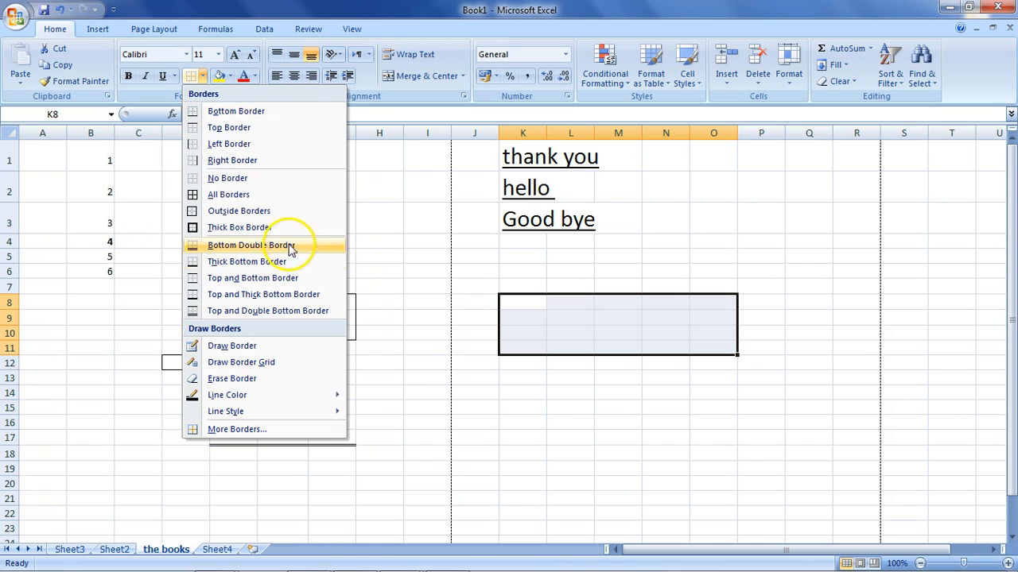
{"action": "left_click", "coordinate": [309, 345]}
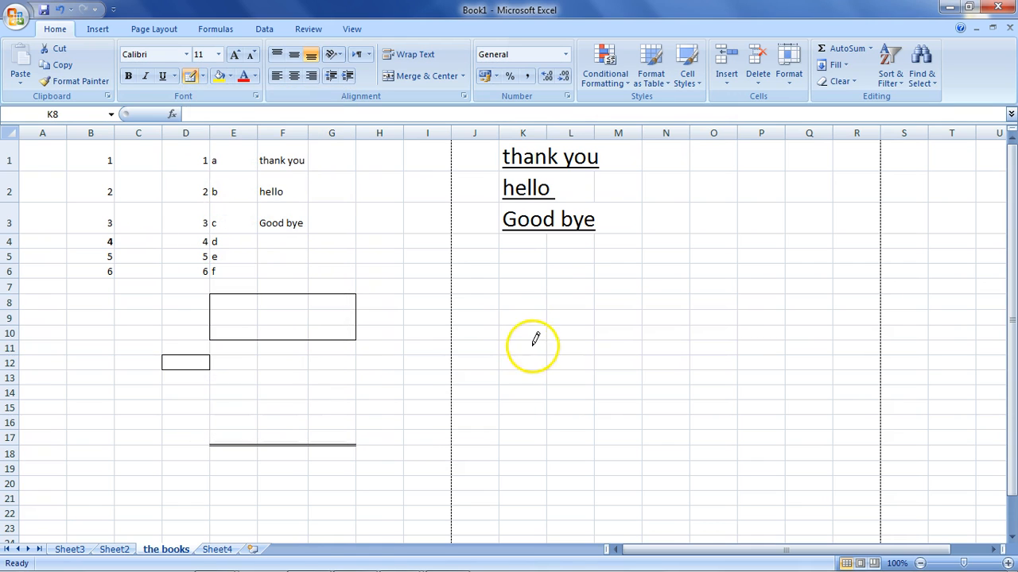
{"action": "mouse_move", "coordinate": [547, 275]}
{"action": "left_mouse_down"}
{"action": "mouse_move", "coordinate": [710, 270]}
{"action": "mouse_move", "coordinate": [699, 405]}
{"action": "left_mouse_up"}
{"action": "mouse_move", "coordinate": [867, 215]}
{"action": "left_mouse_down"}
{"action": "mouse_move", "coordinate": [740, 393]}
{"action": "mouse_move", "coordinate": [689, 430]}
{"action": "left_mouse_up"}
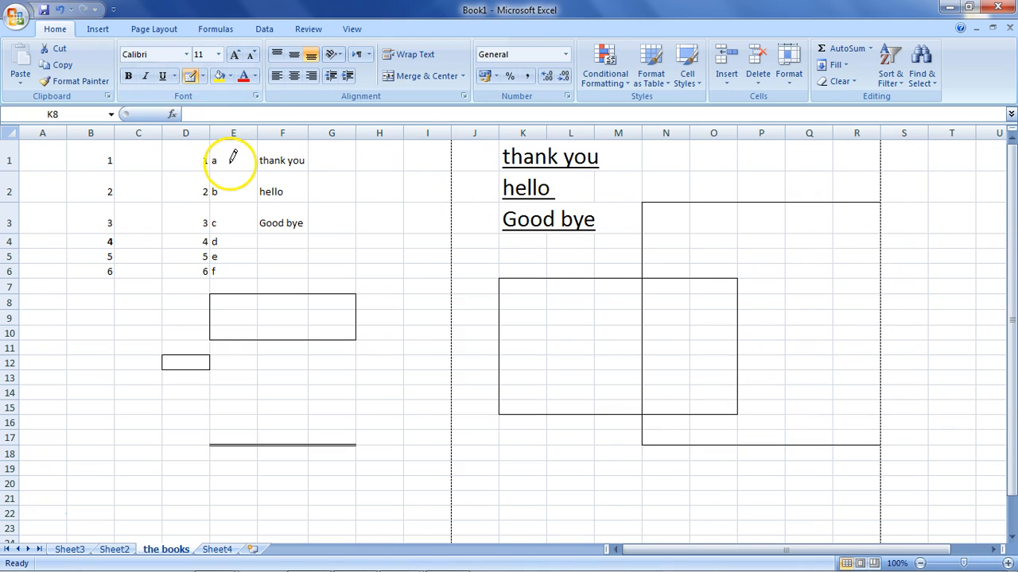
Leave border drawing mode and undo the two drawn rectangles, the No Border clearing and the double border on L9:N9.
{"action": "key", "text": "Escape"}
{"action": "key", "text": "ctrl+z"}
{"action": "key", "text": "ctrl+z"}
{"action": "key", "text": "ctrl+z"}
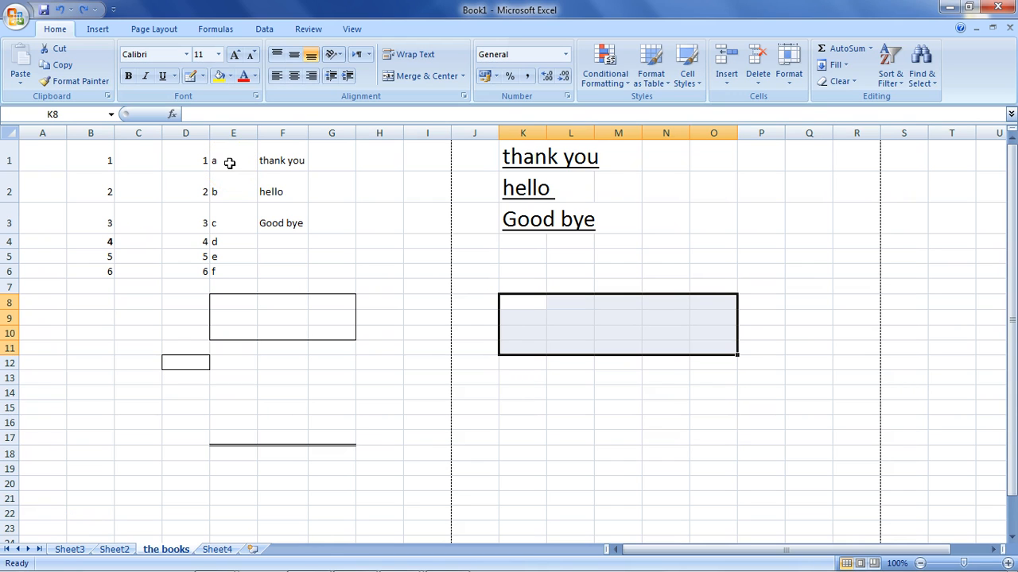
{"action": "key", "text": "ctrl+z"}
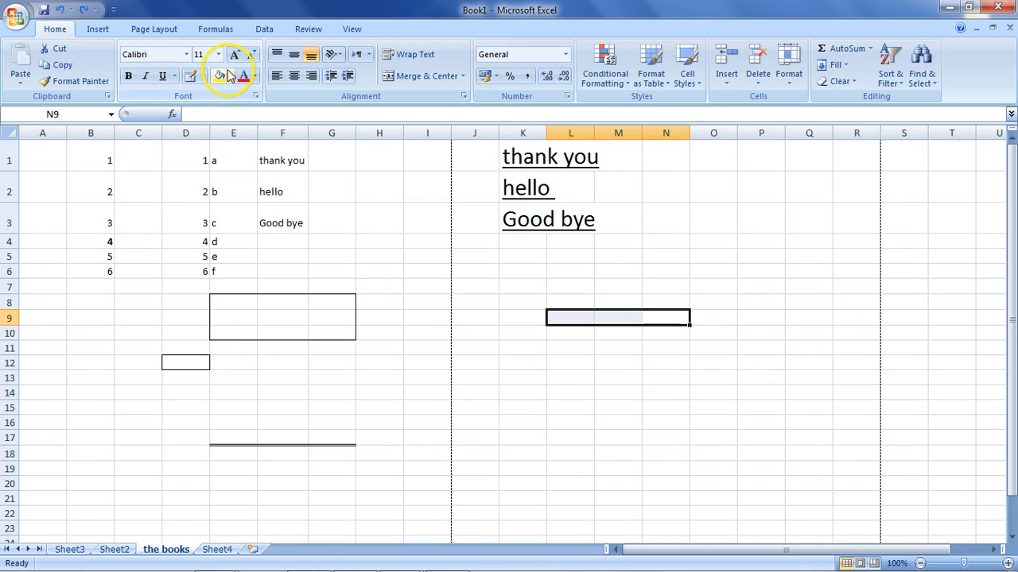
Draw a border grid over the range L7:N17 with Draw Border Grid.
{"action": "left_click", "coordinate": [203, 76]}
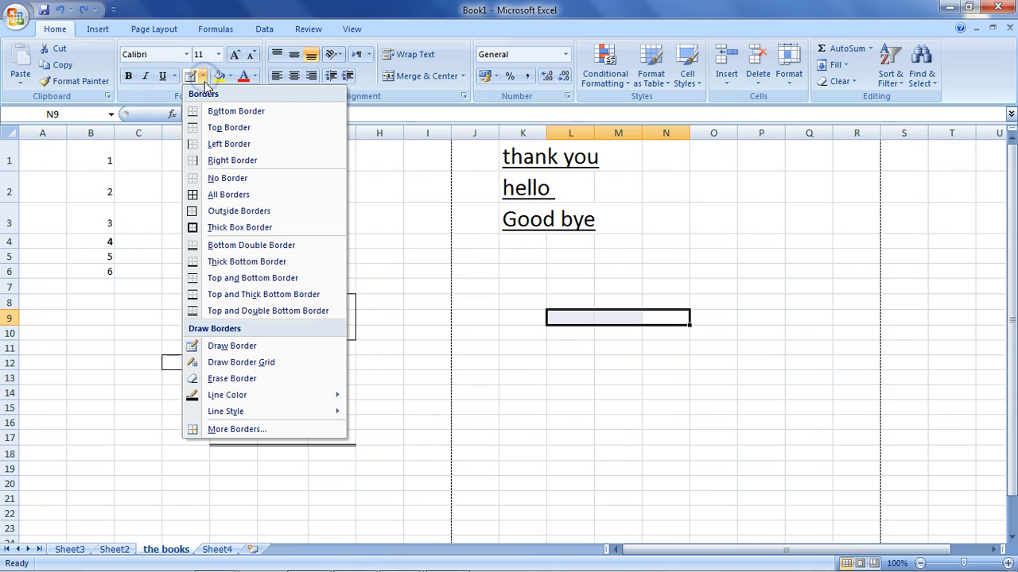
{"action": "left_click", "coordinate": [270, 363]}
{"action": "mouse_move", "coordinate": [553, 282]}
{"action": "left_mouse_down"}
{"action": "mouse_move", "coordinate": [647, 300]}
{"action": "mouse_move", "coordinate": [691, 334]}
{"action": "mouse_move", "coordinate": [715, 398]}
{"action": "mouse_move", "coordinate": [806, 404]}
{"action": "mouse_move", "coordinate": [829, 302]}
{"action": "mouse_move", "coordinate": [805, 286]}
{"action": "mouse_move", "coordinate": [568, 345]}
{"action": "mouse_move", "coordinate": [597, 452]}
{"action": "mouse_move", "coordinate": [656, 432]}
{"action": "left_mouse_up"}
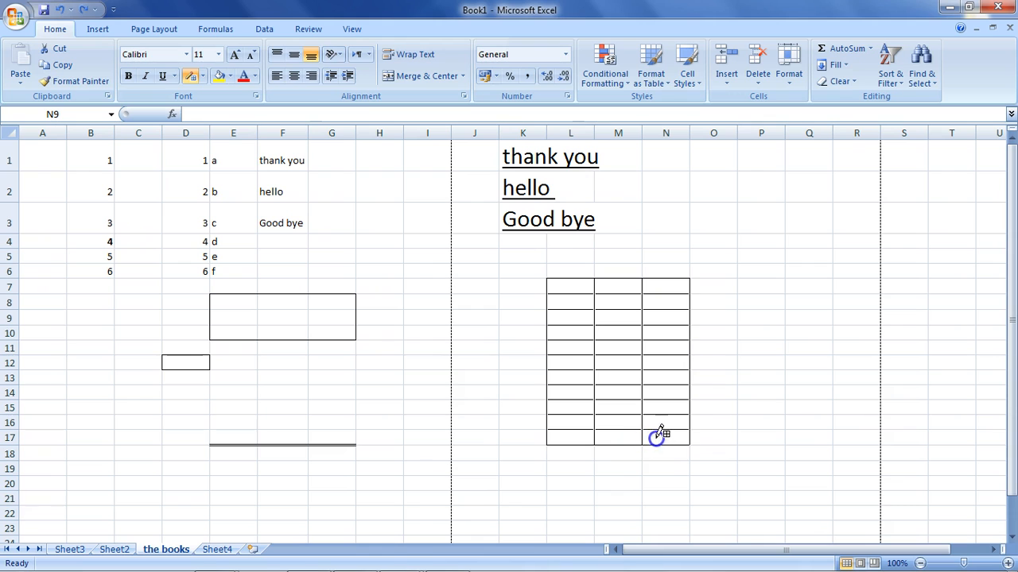
Erase the grid borders across L9:N12 with Erase Border.
{"action": "left_click", "coordinate": [203, 76]}
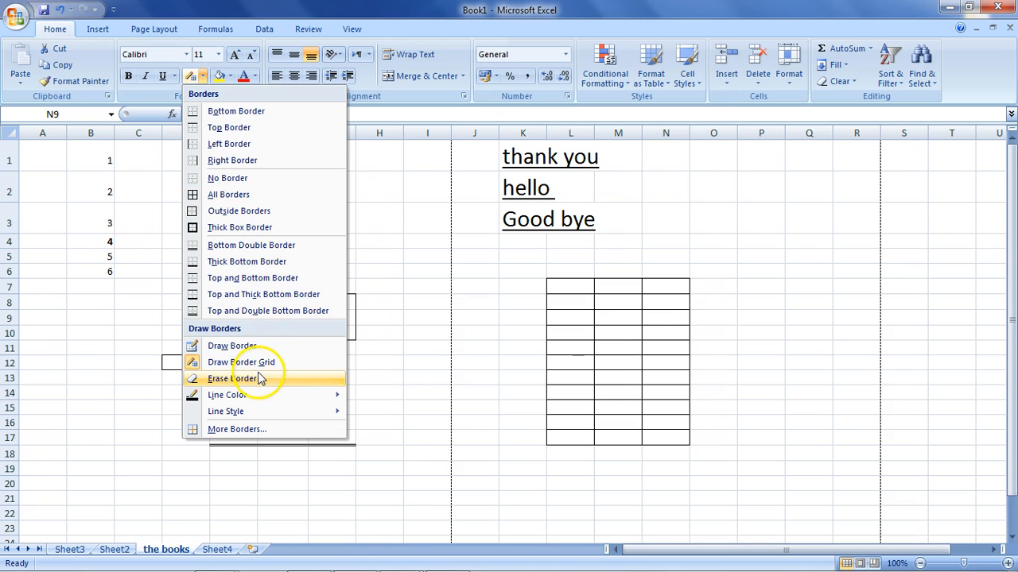
{"action": "left_click", "coordinate": [262, 379]}
{"action": "left_click_drag", "start_coordinate": [685, 339], "coordinate": [581, 362]}
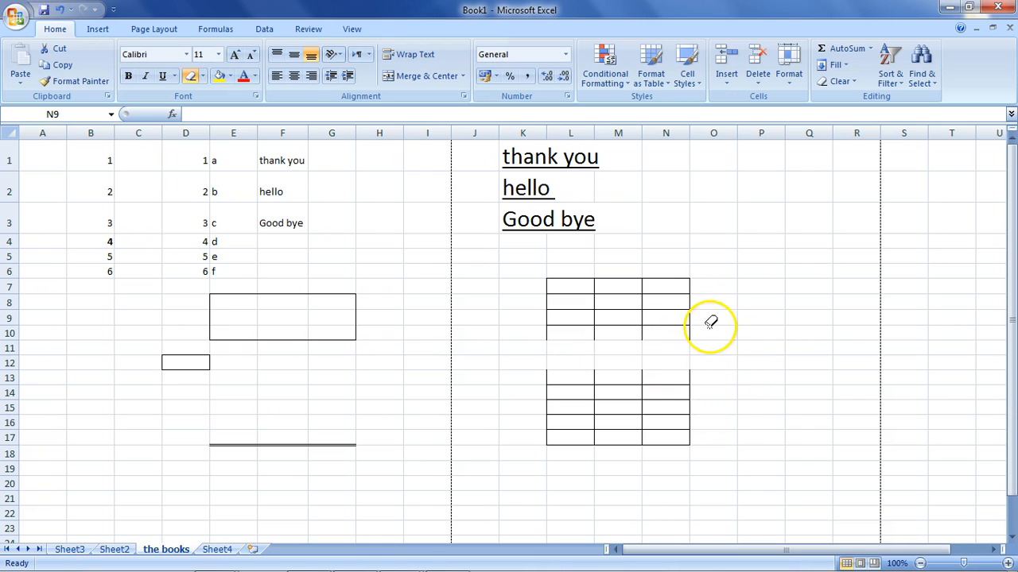
{"action": "left_click_drag", "start_coordinate": [702, 318], "coordinate": [566, 343]}
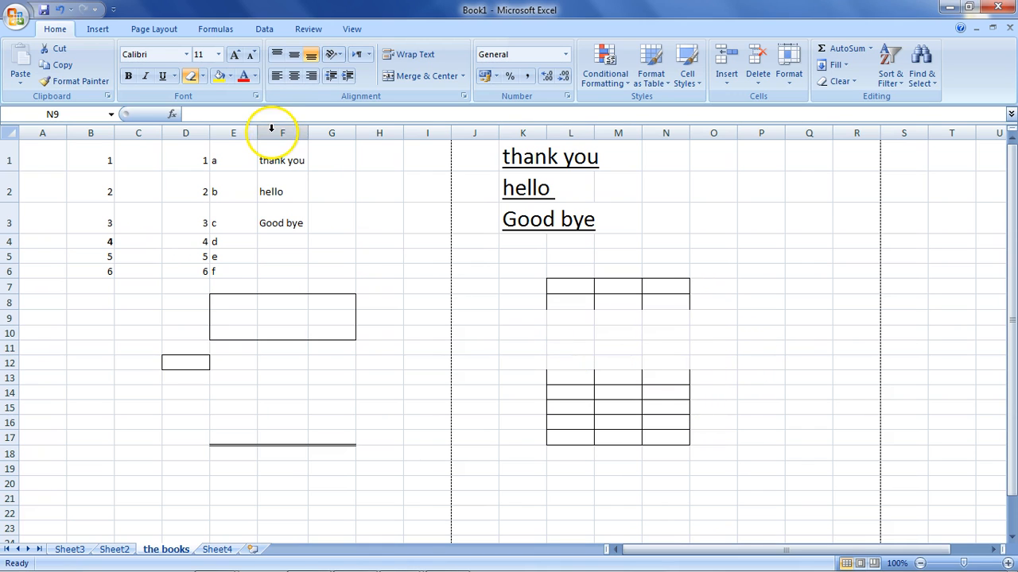
Set the border line color to red and draw a border grid over K6:N16.
{"action": "left_click", "coordinate": [204, 75]}
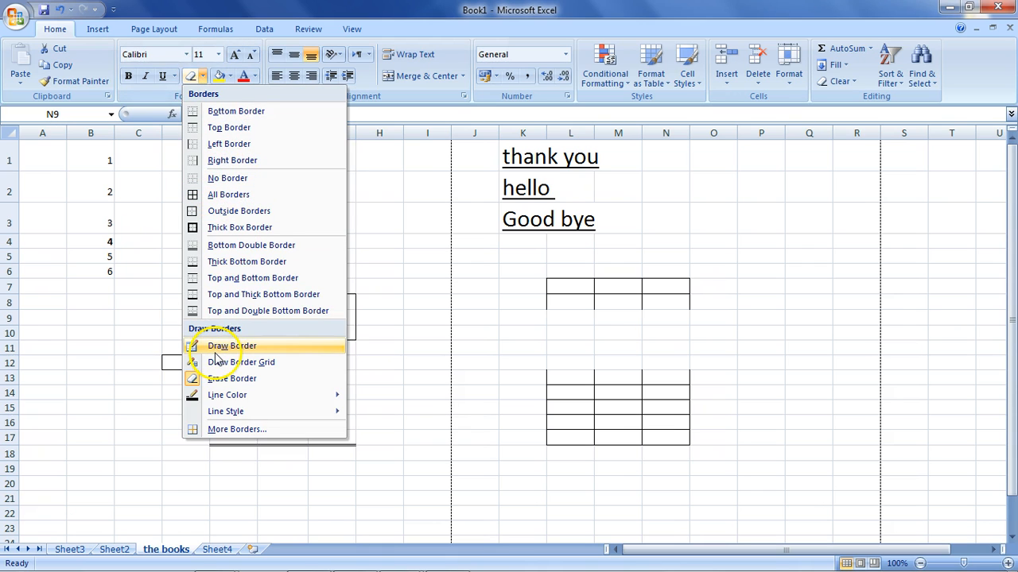
{"action": "mouse_move", "coordinate": [256, 400]}
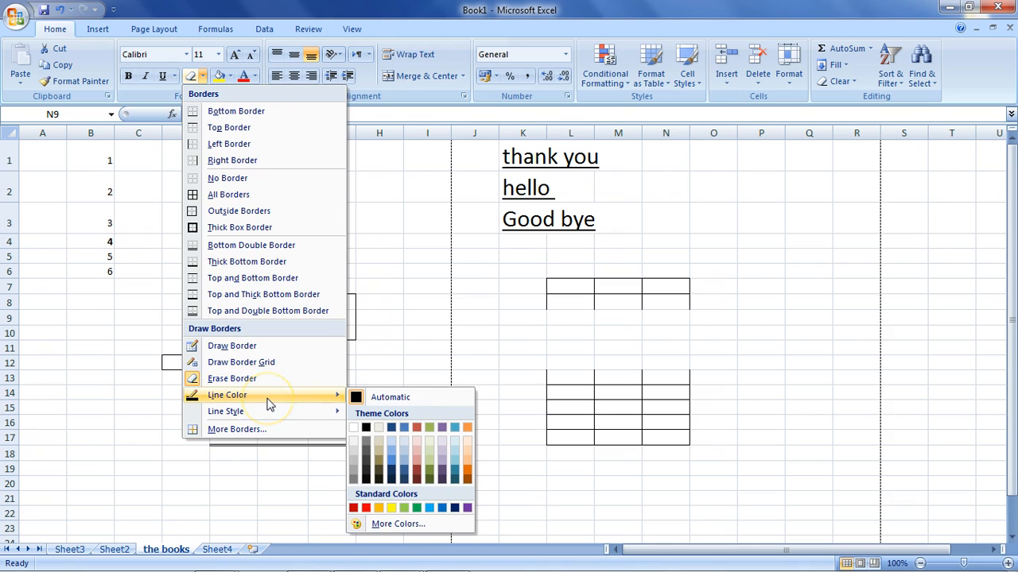
{"action": "left_click", "coordinate": [366, 509]}
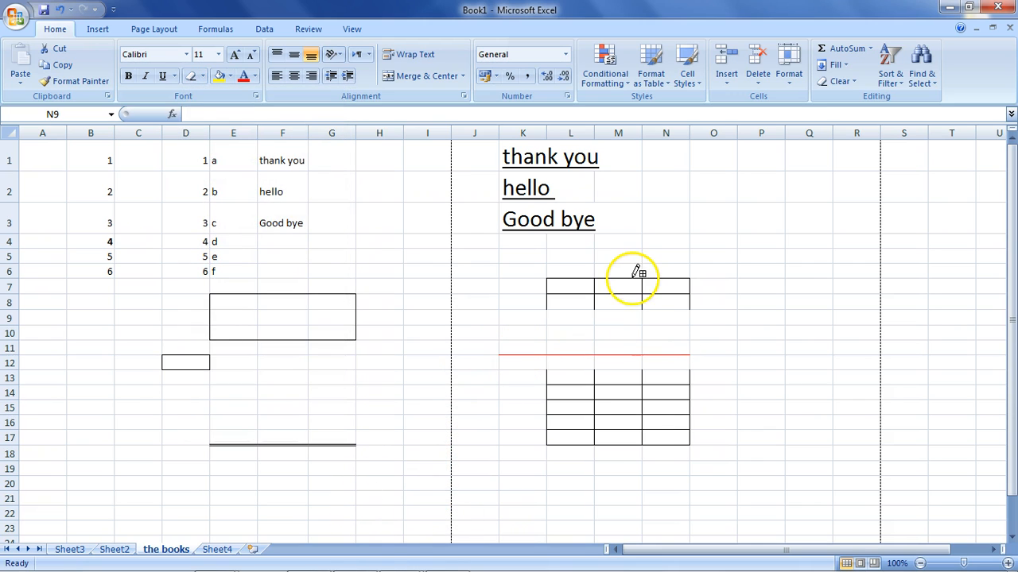
{"action": "left_click_drag", "start_coordinate": [628, 426], "coordinate": [627, 424]}
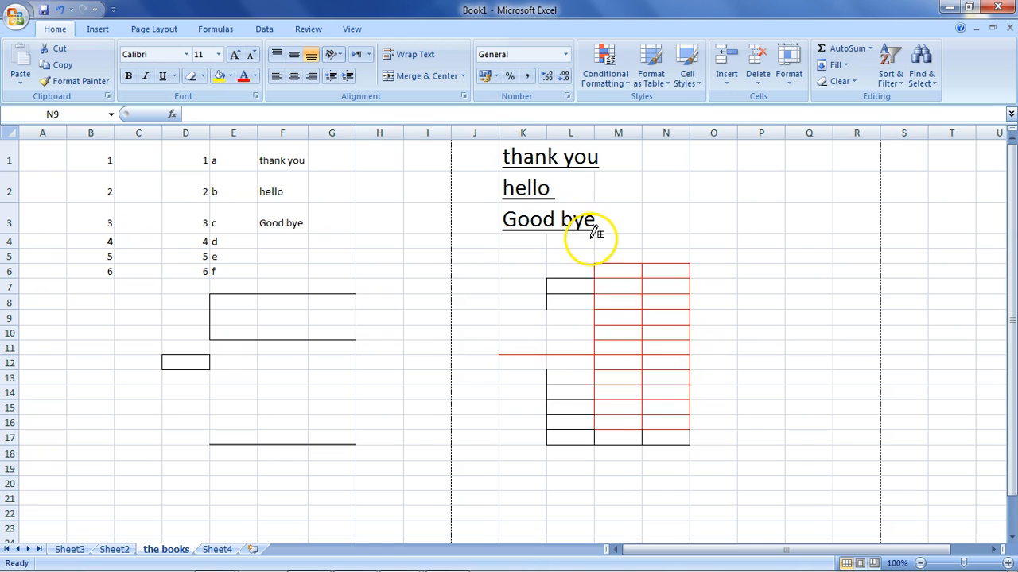
{"action": "mouse_move", "coordinate": [531, 268]}
{"action": "left_mouse_down"}
{"action": "mouse_move", "coordinate": [566, 304]}
{"action": "mouse_move", "coordinate": [595, 417]}
{"action": "left_mouse_up"}
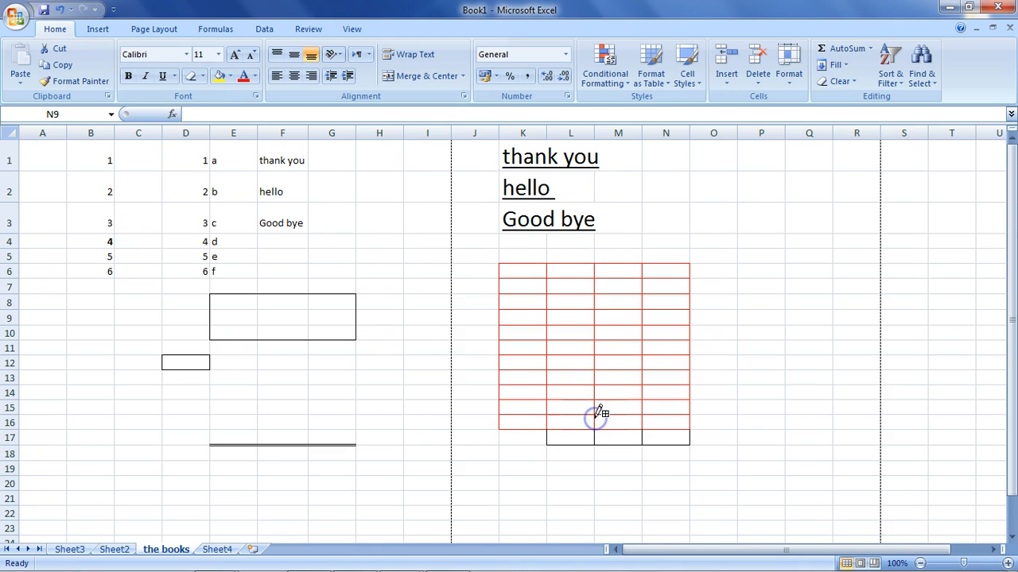
Reset the border line color to Automatic and look through the available border line styles.
{"action": "left_click", "coordinate": [204, 76]}
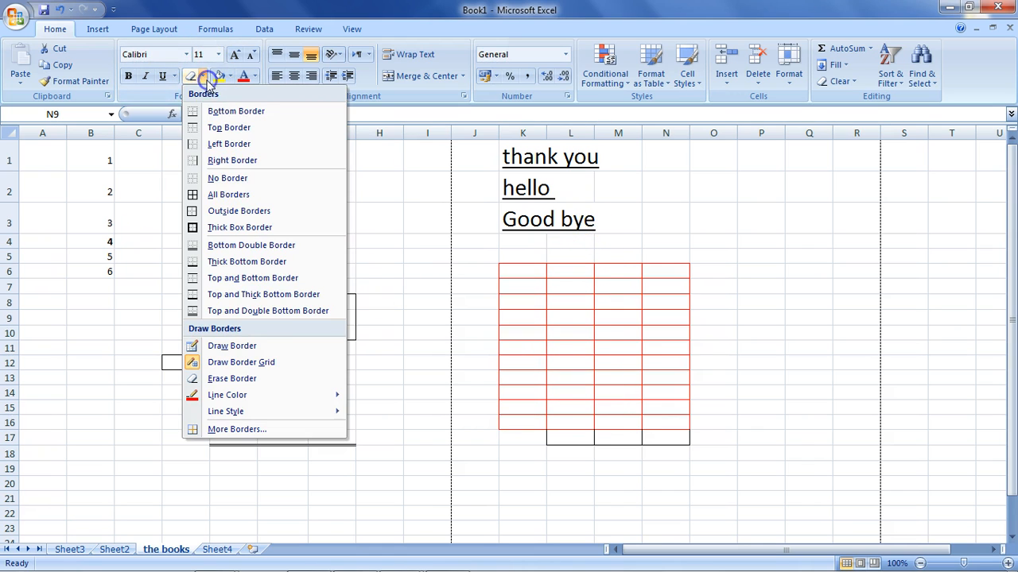
{"action": "mouse_move", "coordinate": [287, 397]}
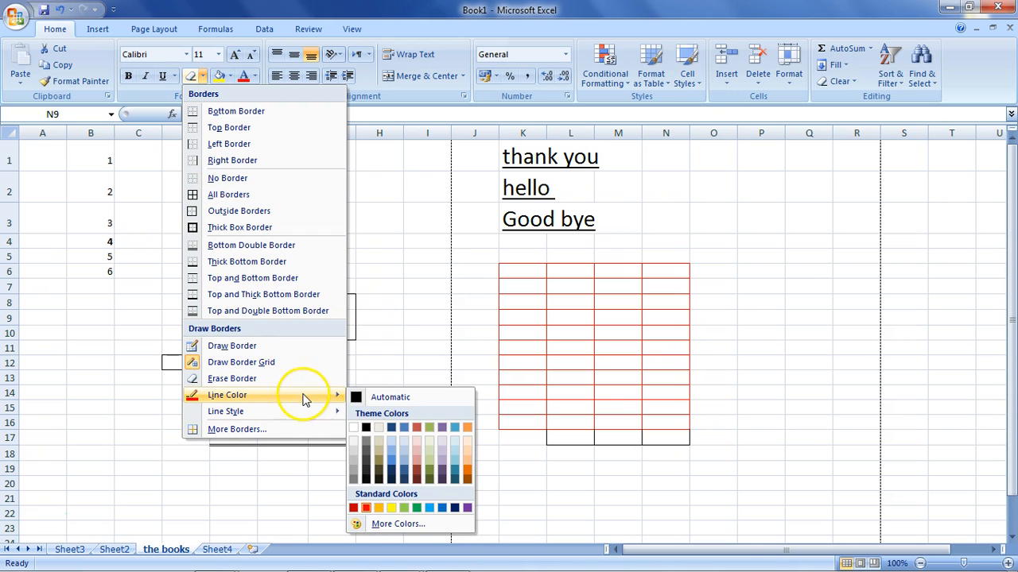
{"action": "left_click", "coordinate": [372, 397]}
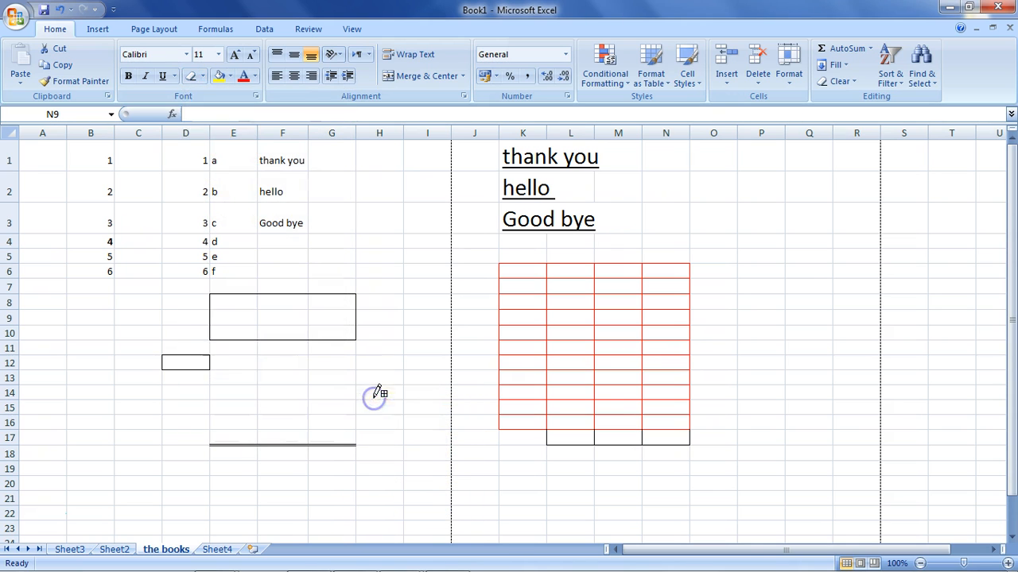
{"action": "left_click", "coordinate": [204, 76]}
{"action": "mouse_move", "coordinate": [228, 415]}
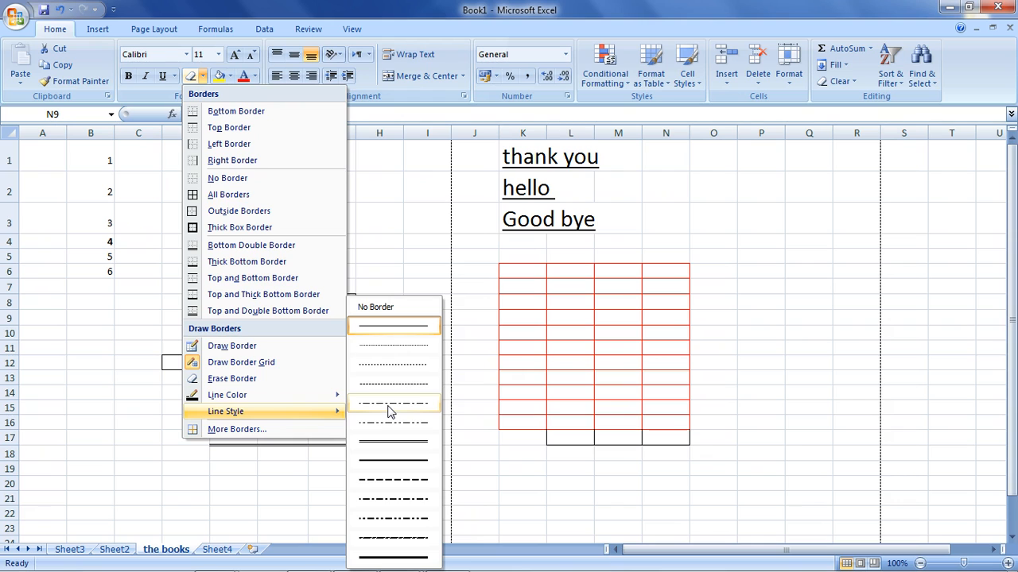
Try both diagonal borders for L9:N9 in the Format Cells border settings and remove them again.
{"action": "left_click", "coordinate": [310, 429]}
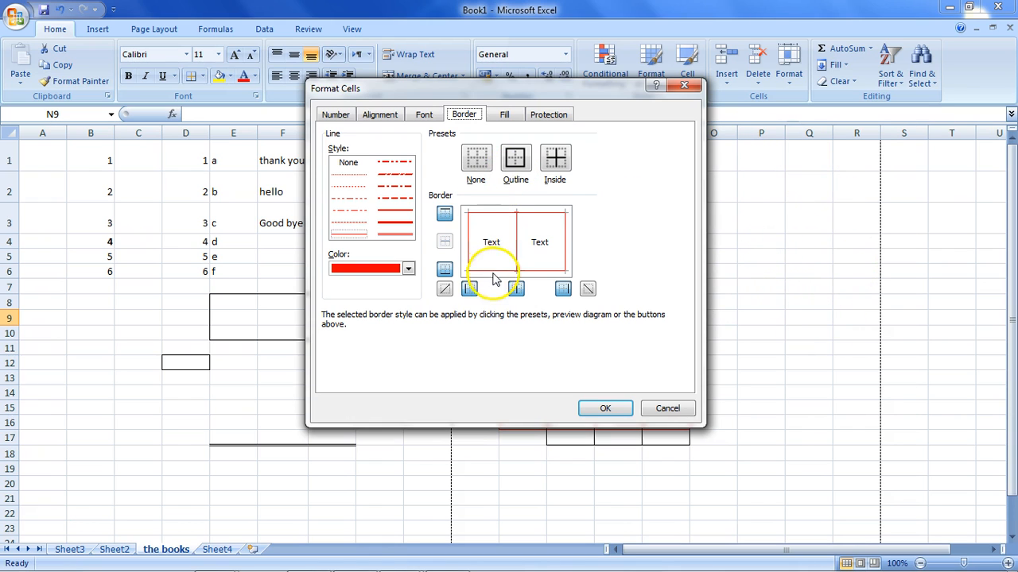
{"action": "left_click", "coordinate": [445, 290]}
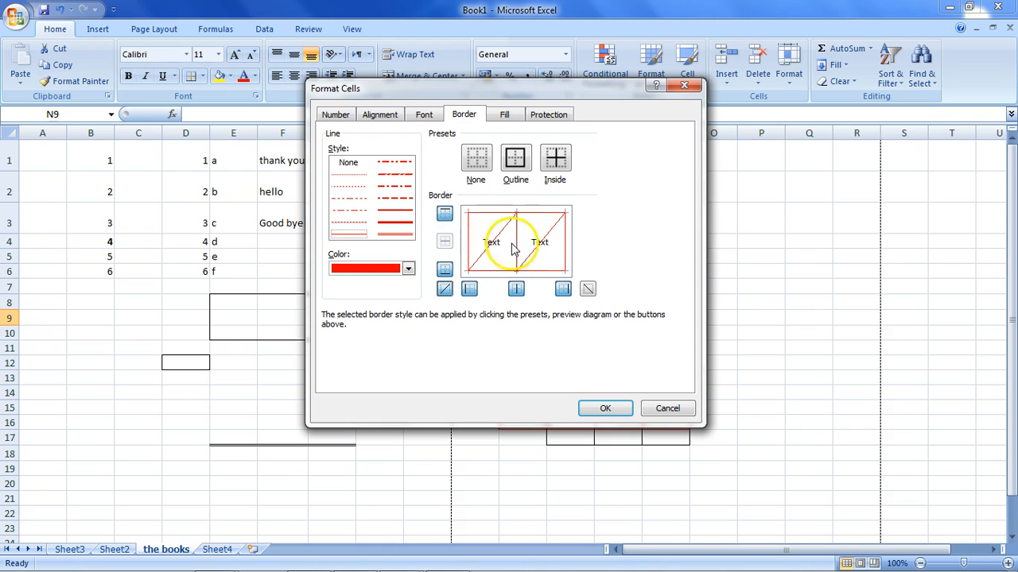
{"action": "left_click", "coordinate": [588, 289]}
{"action": "left_click", "coordinate": [588, 290]}
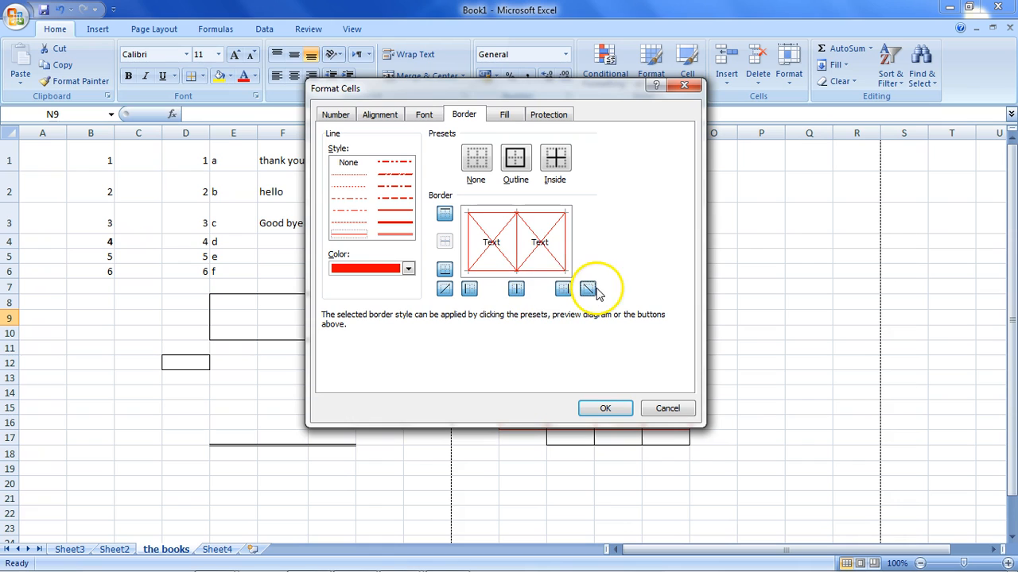
{"action": "left_click", "coordinate": [446, 290]}
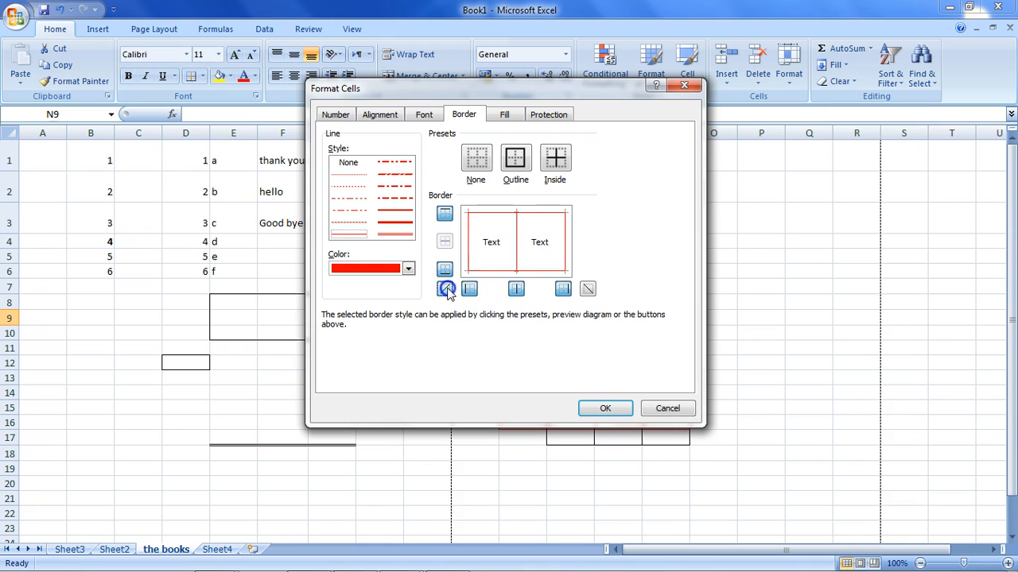
Review the Font and Alignment settings in Format Cells, and close the dialog without changing any option.
{"action": "left_click", "coordinate": [424, 117]}
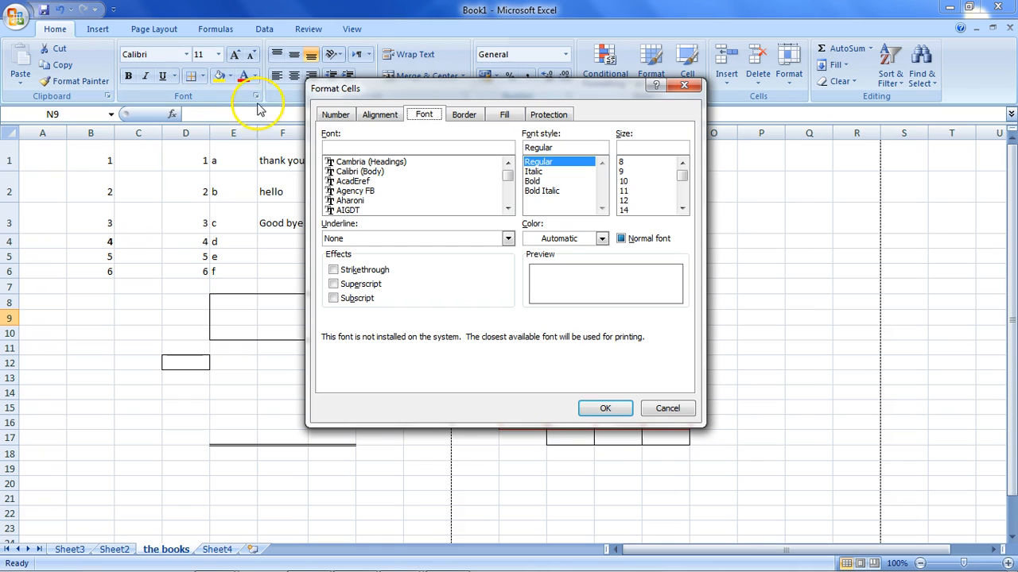
{"action": "left_click", "coordinate": [366, 116]}
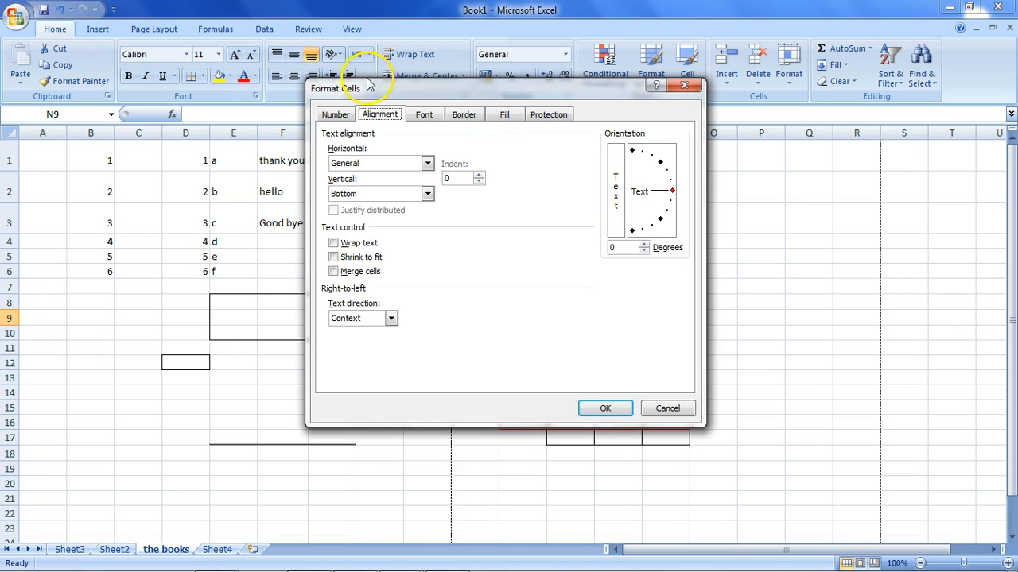
{"action": "left_click_drag", "start_coordinate": [387, 95], "coordinate": [511, 153]}
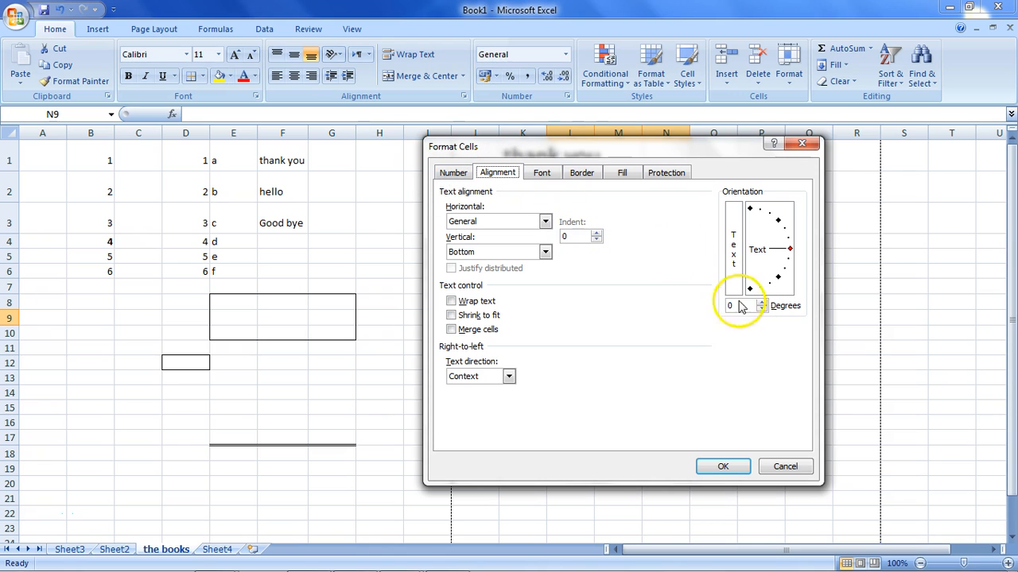
{"action": "left_click", "coordinate": [722, 468]}
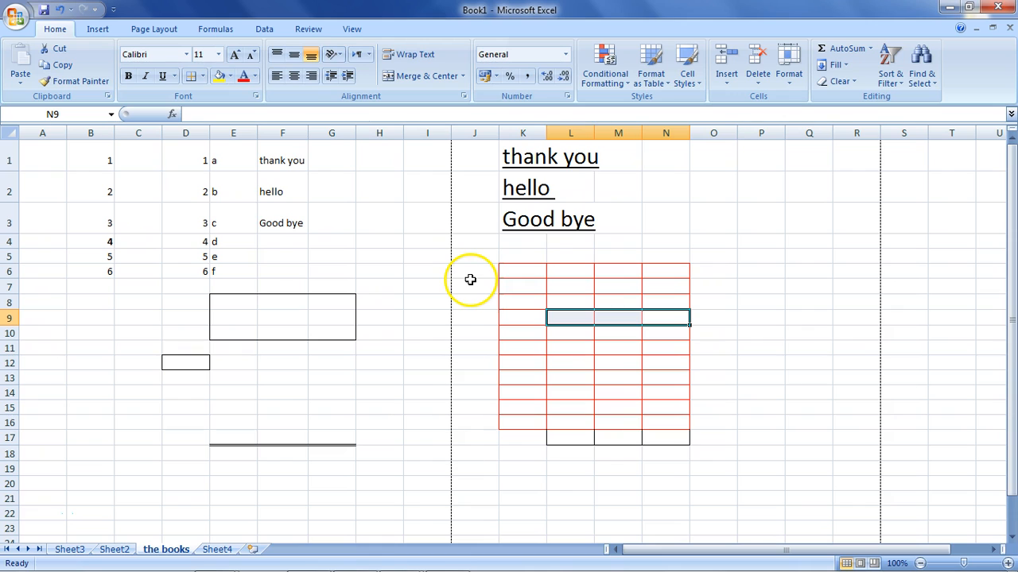
Try a custom dark teal fill color, RGB 45, 95, 97, for L9:N9 and cancel the color selection.
{"action": "left_click", "coordinate": [229, 76]}
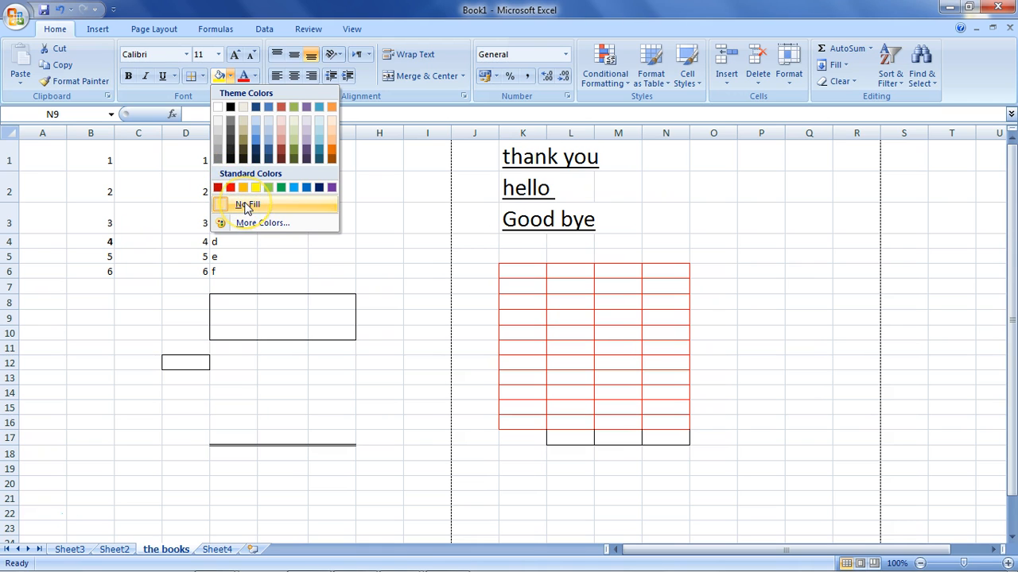
{"action": "left_click", "coordinate": [251, 224]}
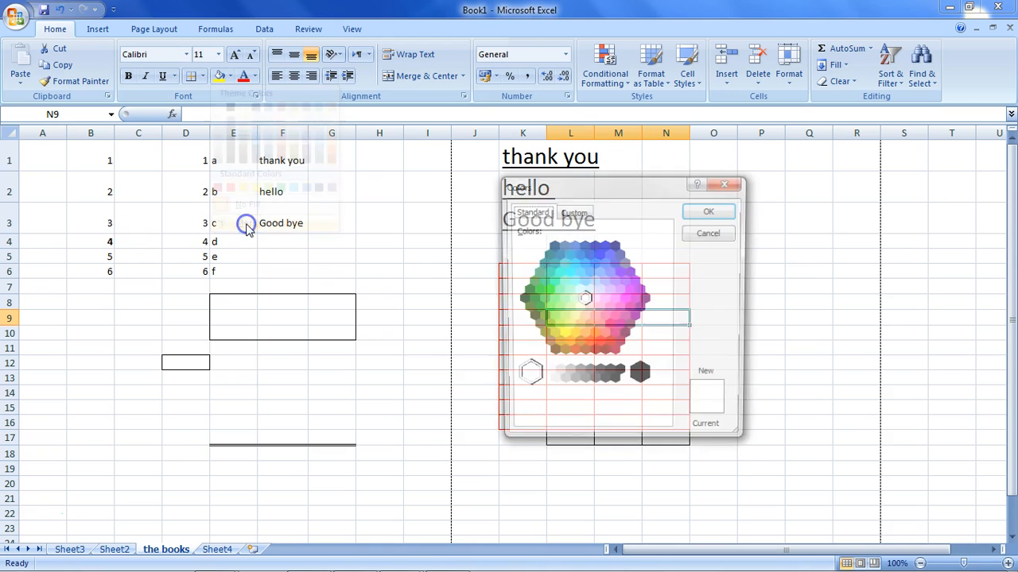
{"action": "left_click", "coordinate": [577, 292]}
{"action": "left_click", "coordinate": [551, 337]}
{"action": "left_click", "coordinate": [549, 295]}
{"action": "left_click", "coordinate": [574, 212]}
{"action": "left_click", "coordinate": [609, 275]}
{"action": "left_click", "coordinate": [581, 302]}
{"action": "left_click", "coordinate": [659, 281]}
{"action": "left_click_drag", "start_coordinate": [659, 282], "coordinate": [663, 316]}
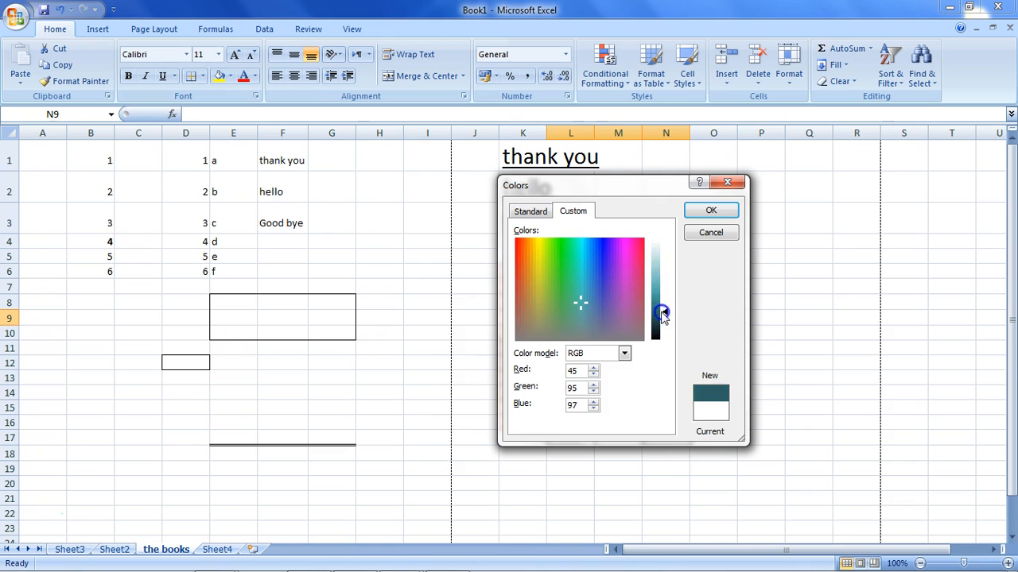
{"action": "left_click", "coordinate": [703, 231]}
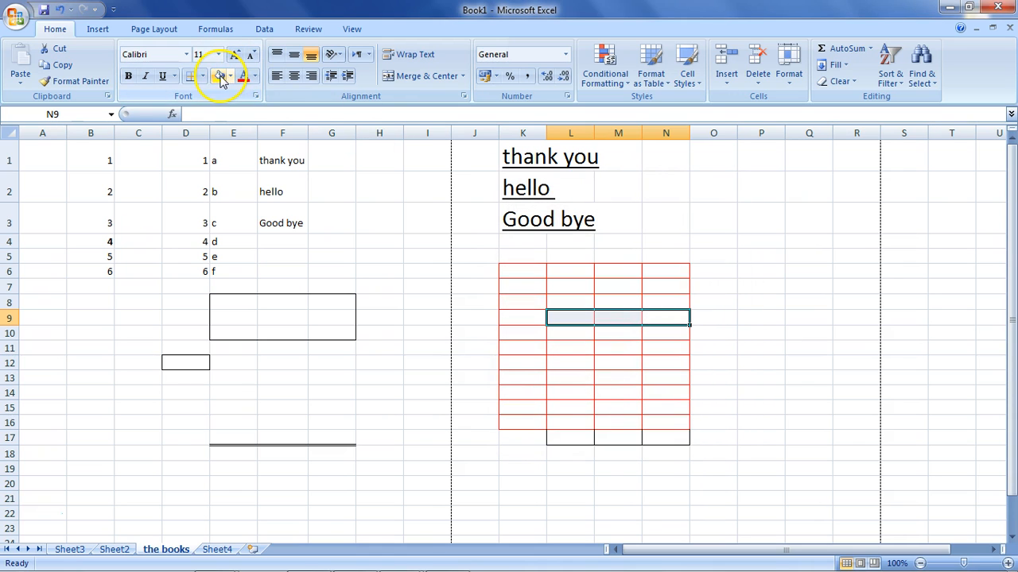
Fill the ranges L9:N9 and K8:L11 with yellow.
{"action": "left_click", "coordinate": [221, 77]}
{"action": "left_click_drag", "start_coordinate": [520, 299], "coordinate": [554, 344]}
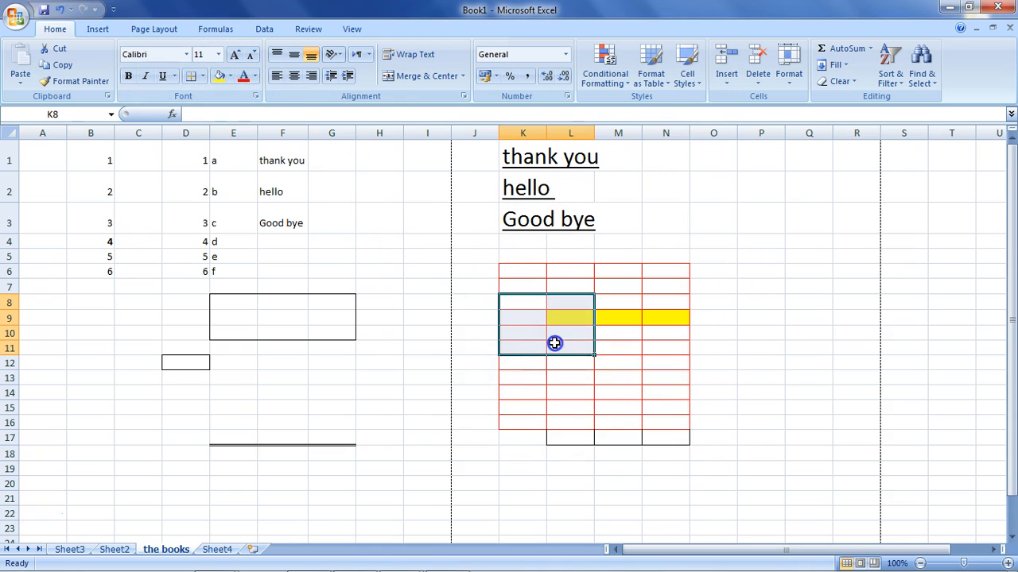
{"action": "left_click", "coordinate": [221, 77]}
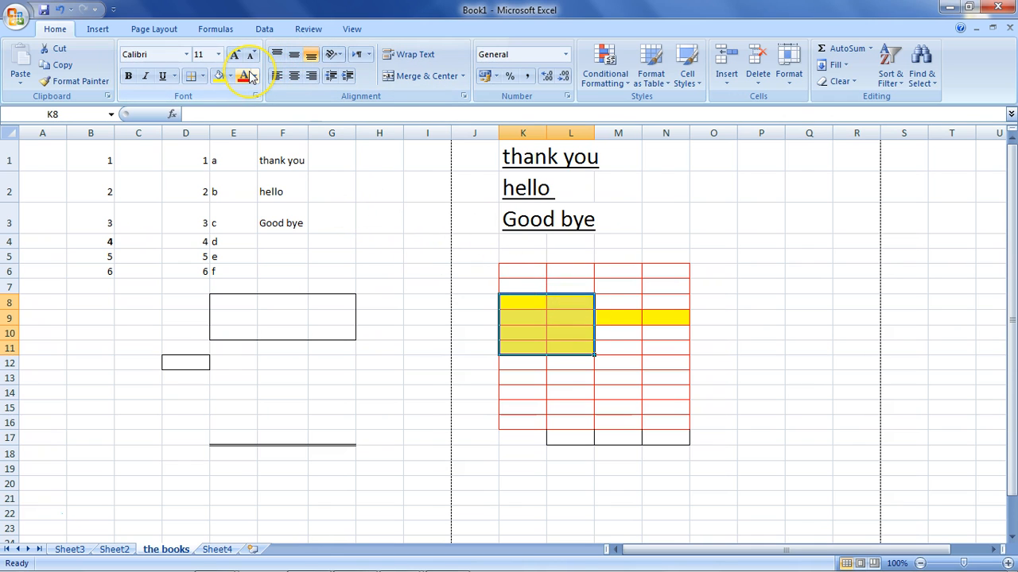
Color the text in K1:K3 red, and change it to a custom dark blue, RGB 42, 14, 144.
{"action": "left_click_drag", "start_coordinate": [525, 219], "coordinate": [536, 159]}
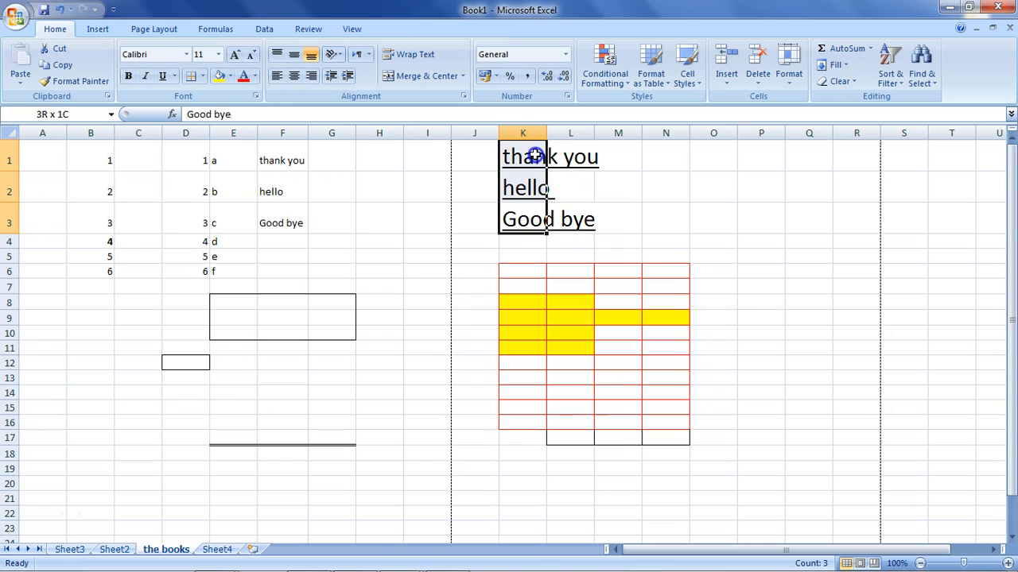
{"action": "left_click", "coordinate": [242, 77]}
{"action": "left_click", "coordinate": [254, 76]}
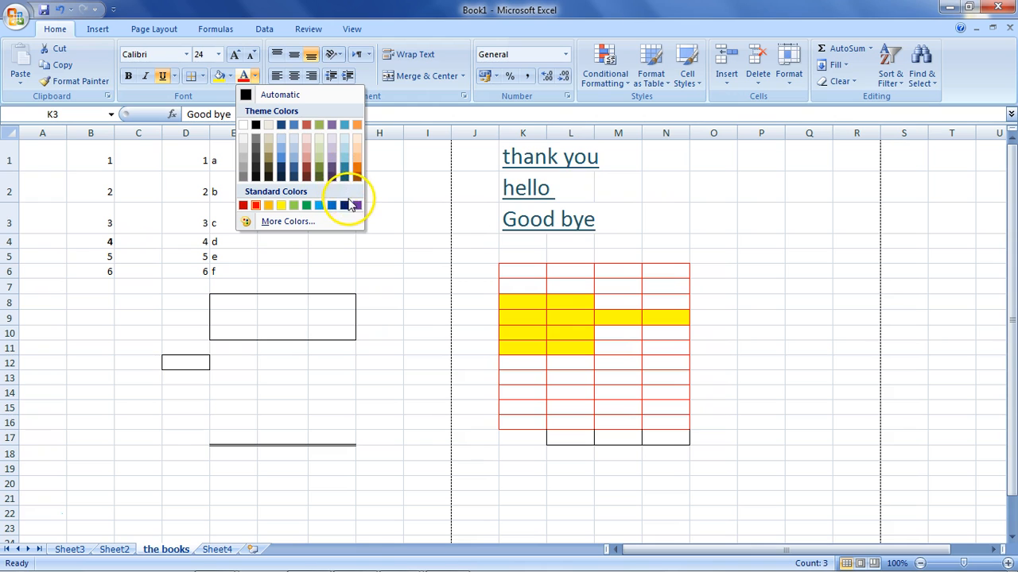
{"action": "left_click", "coordinate": [275, 221]}
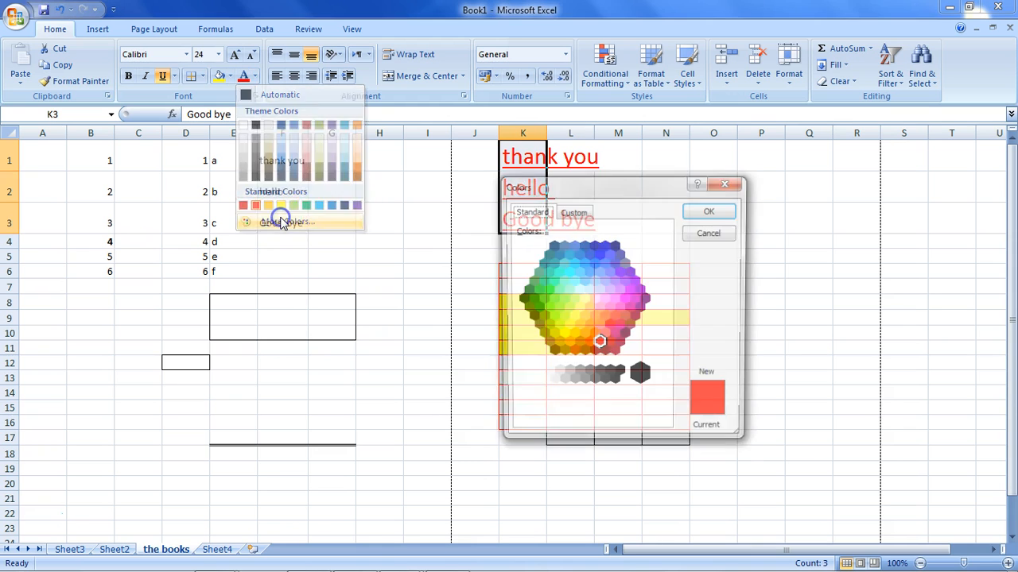
{"action": "left_click", "coordinate": [572, 211]}
{"action": "left_click", "coordinate": [604, 255]}
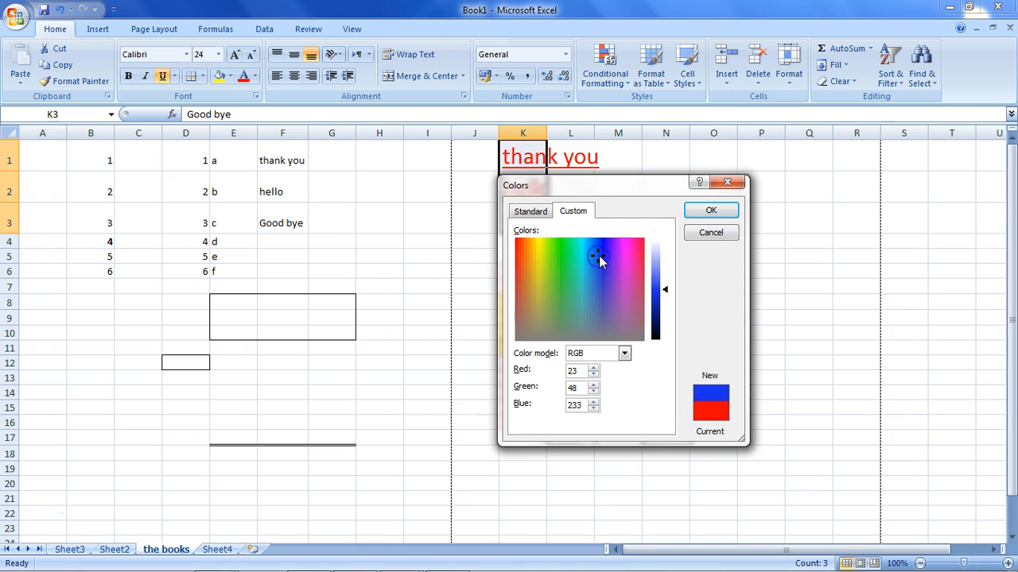
{"action": "left_click_drag", "start_coordinate": [665, 290], "coordinate": [669, 312]}
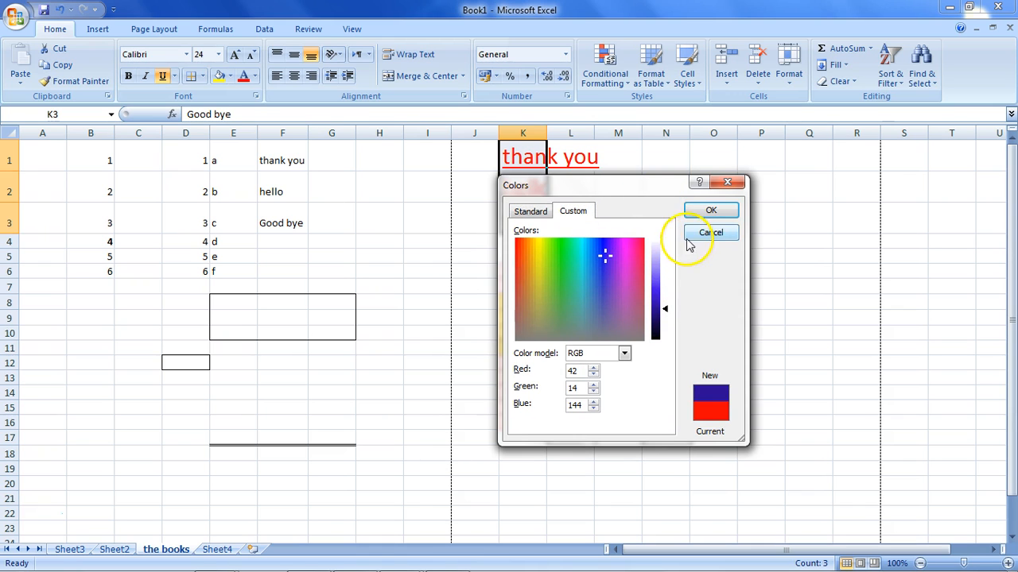
{"action": "left_click", "coordinate": [706, 210]}
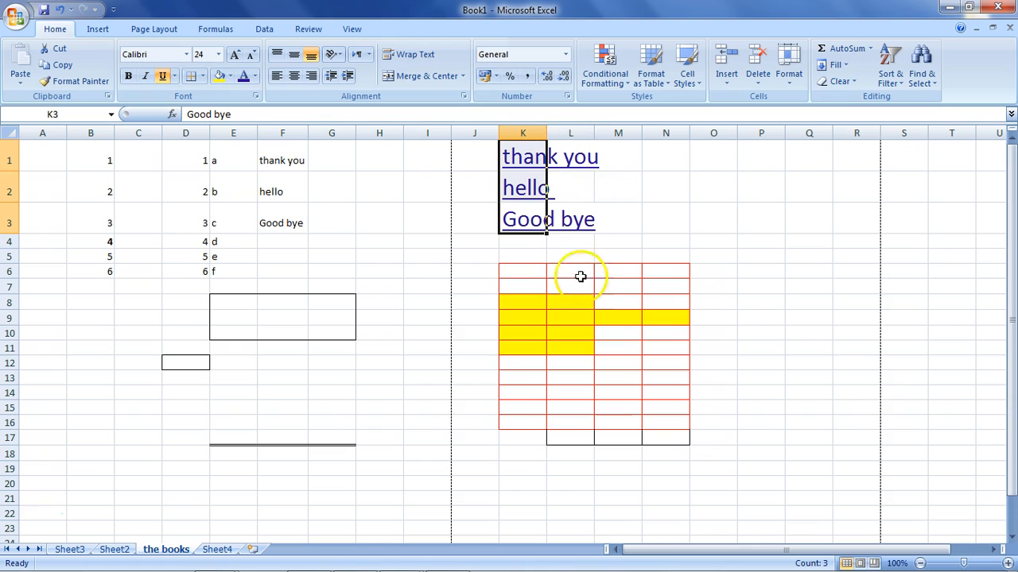